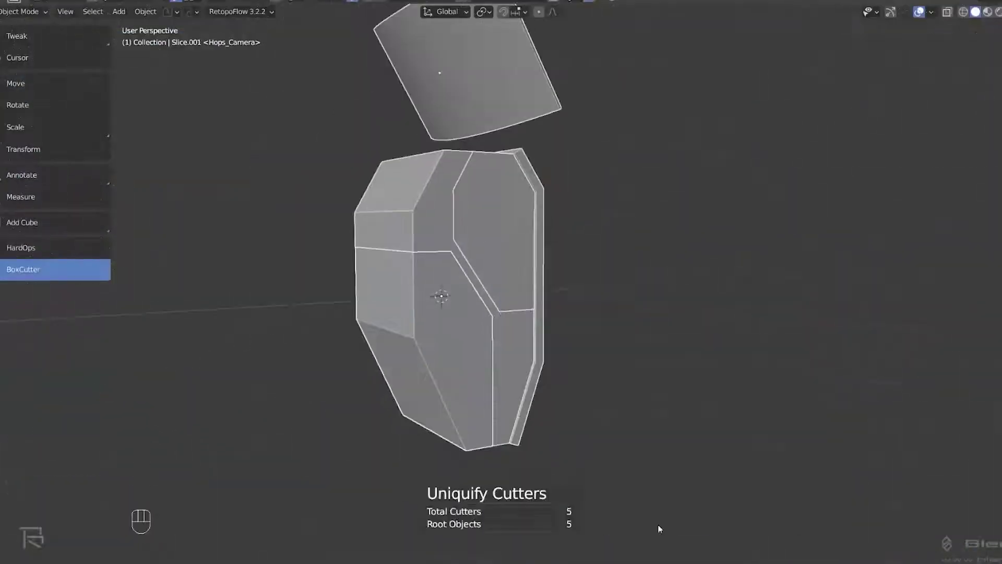
{"action": "left_click_drag", "start_coordinate": [499, 195], "coordinate": [529, 206]}
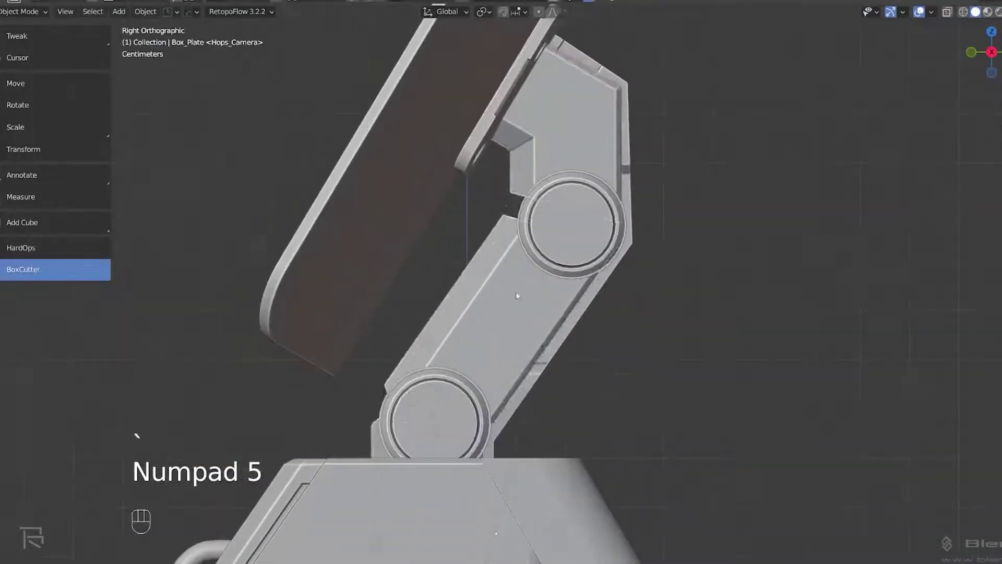
{"action": "key", "text": "KP_5"}
{"action": "left_click_drag", "start_coordinate": [519, 222], "coordinate": [635, 293]}
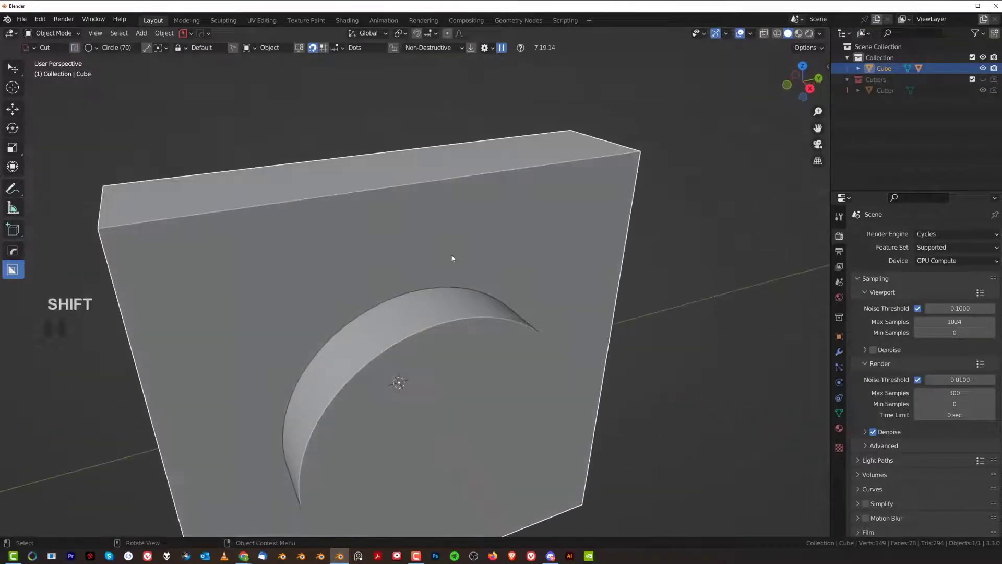
Select the edge loop where the cylinder meets the box and bevel it with several segments
{"action": "key", "text": "Tab"}
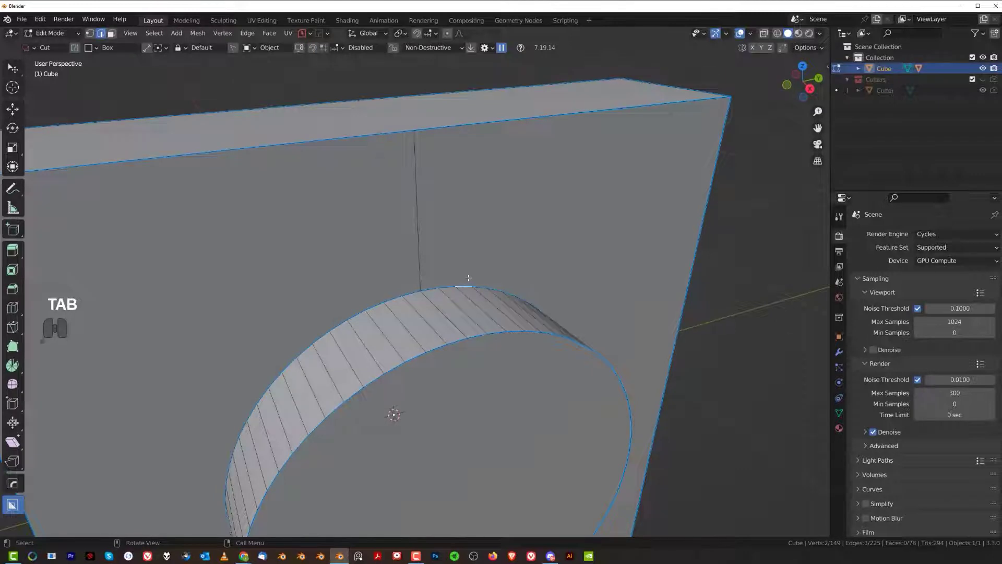
{"action": "left_click", "coordinate": [506, 291], "text": "alt"}
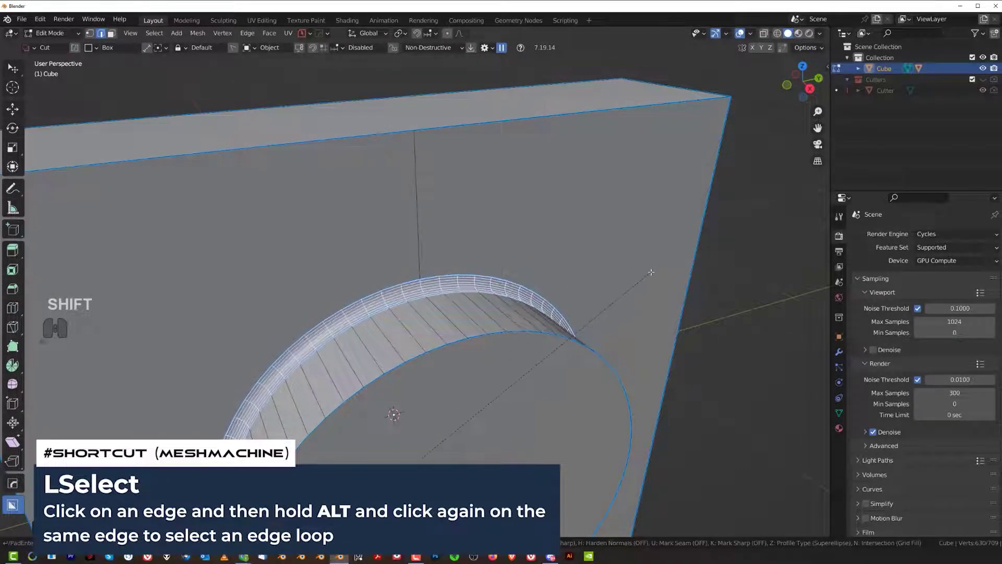
{"action": "key", "text": "Tab"}
Examine the shading and vertex layout of the bevel around the cylinder's base
{"action": "scroll", "coordinate": [506, 288], "scroll_direction": "down", "scroll_amount": 8}
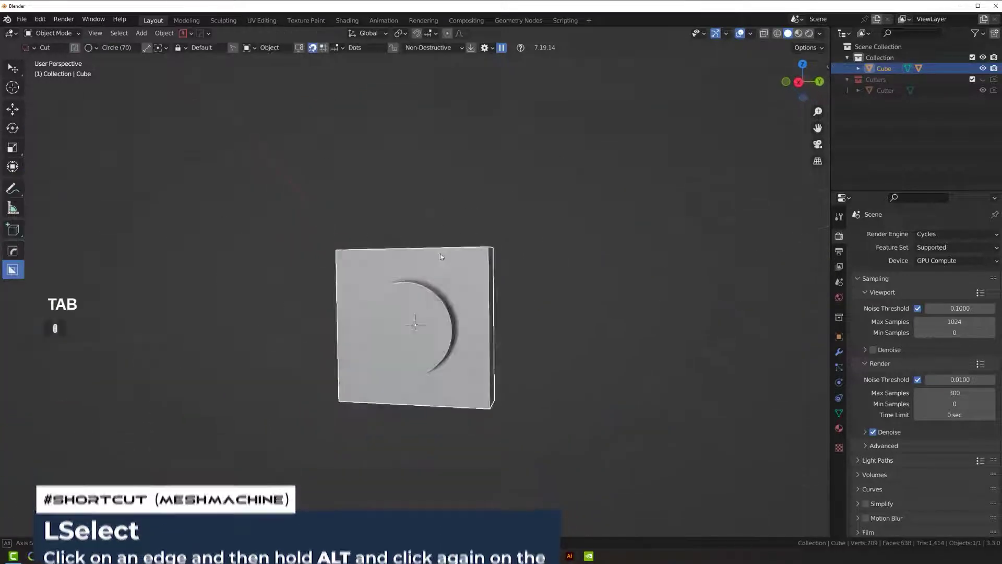
{"action": "middle_click_drag", "start_coordinate": [436, 239], "coordinate": [476, 283]}
{"action": "scroll", "coordinate": [475, 283], "scroll_direction": "up", "scroll_amount": 4}
{"action": "middle_click_drag", "start_coordinate": [548, 250], "coordinate": [433, 321]}
{"action": "scroll", "coordinate": [375, 339], "scroll_direction": "up", "scroll_amount": 1}
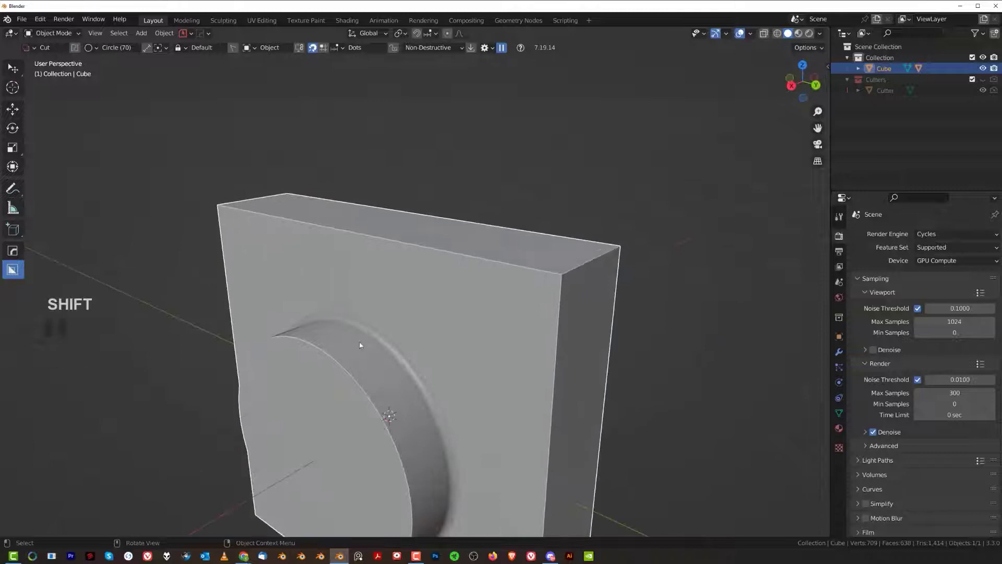
{"action": "middle_click_drag", "start_coordinate": [313, 396], "coordinate": [358, 295]}
{"action": "scroll", "coordinate": [375, 304], "scroll_direction": "up", "scroll_amount": 2}
{"action": "key", "text": "Tab"}
{"action": "scroll", "coordinate": [441, 349], "scroll_direction": "up", "scroll_amount": 4}
{"action": "middle_click_drag", "start_coordinate": [441, 350], "coordinate": [462, 338], "text": "shift"}
{"action": "scroll", "coordinate": [513, 338], "scroll_direction": "down", "scroll_amount": 6}
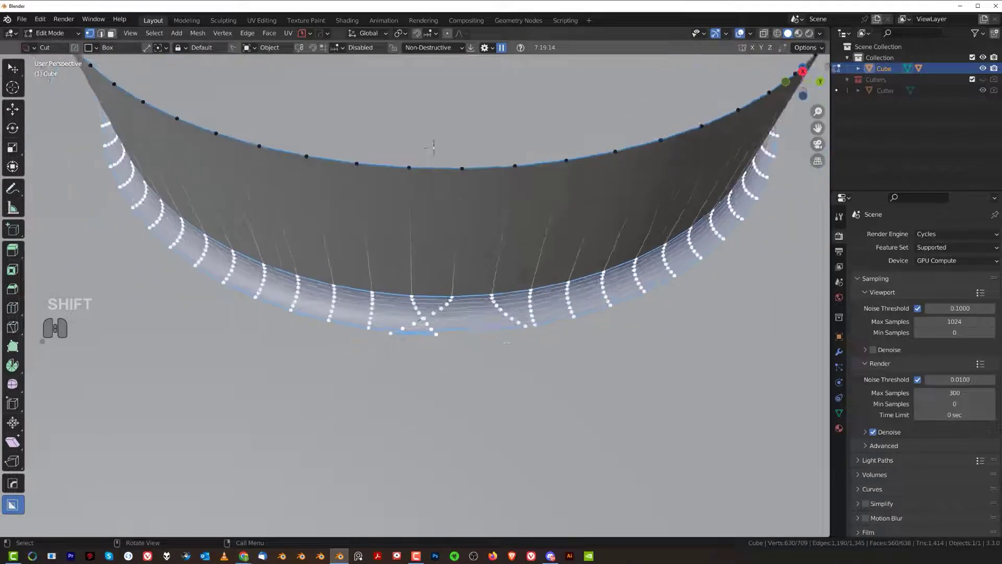
{"action": "key", "text": "Tab"}
{"action": "scroll", "coordinate": [515, 339], "scroll_direction": "up", "scroll_amount": 4}
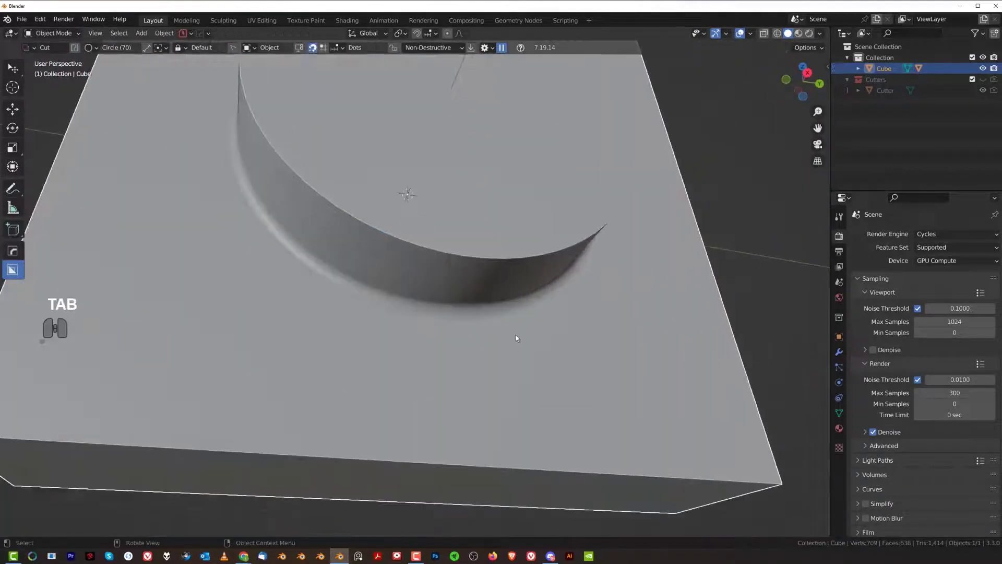
Turn on the Face Orientation overlay to check the normals around the cylinder's bevel
{"action": "key", "text": "alt+v"}
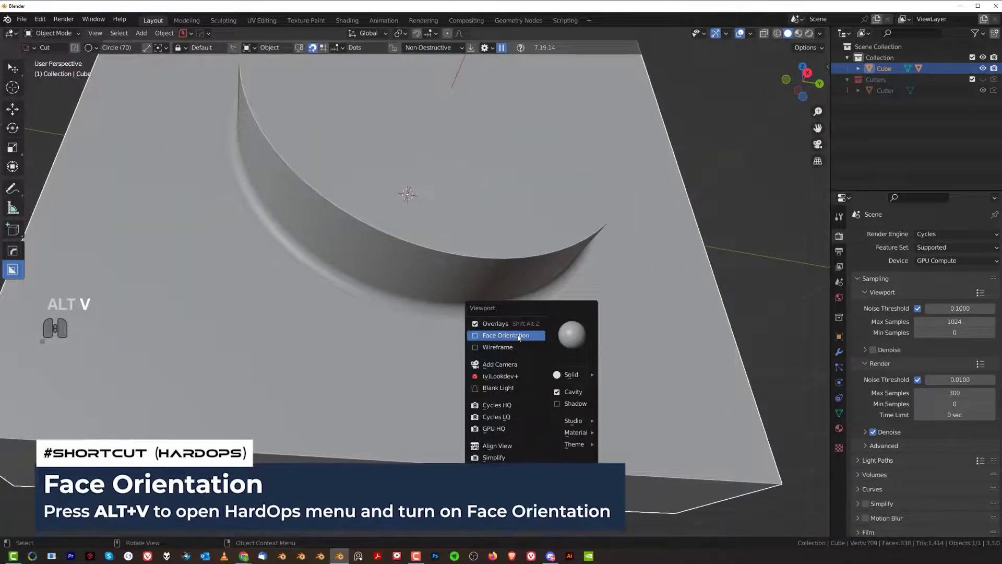
{"action": "left_click", "coordinate": [517, 334]}
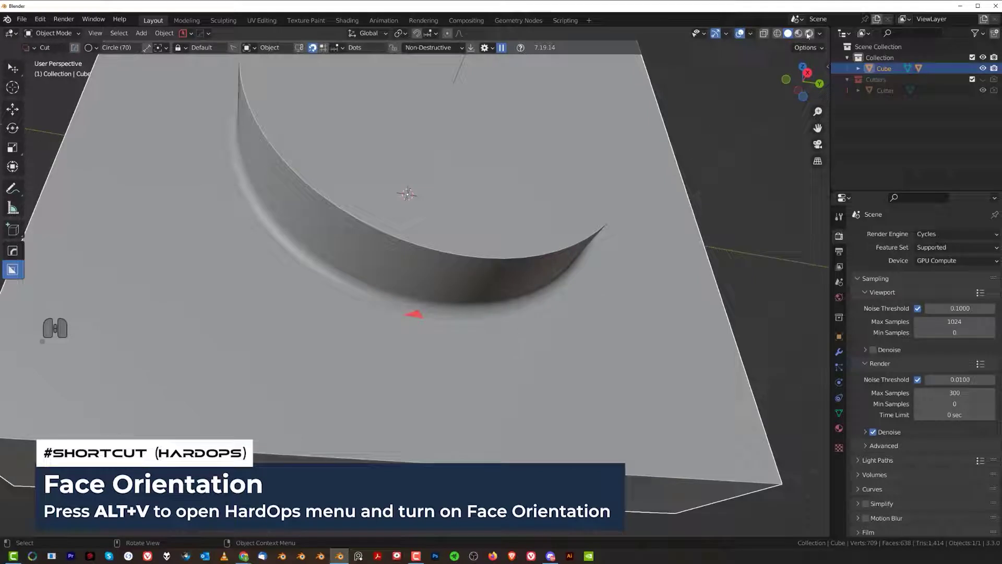
{"action": "left_click", "coordinate": [751, 33]}
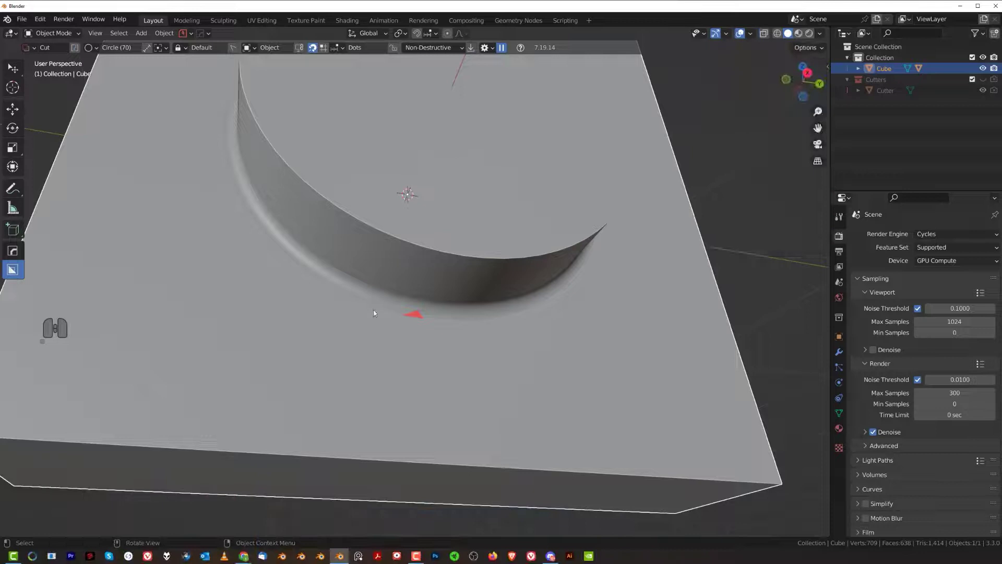
{"action": "scroll", "coordinate": [450, 346], "scroll_direction": "up", "scroll_amount": 3}
{"action": "mouse_move", "coordinate": [506, 305]}
{"action": "middle_mouse_down", "text": "shift"}
{"action": "mouse_move", "coordinate": [501, 275]}
{"action": "mouse_move", "coordinate": [487, 300]}
{"action": "middle_mouse_up", "text": "shift"}
{"action": "scroll", "coordinate": [484, 308], "scroll_direction": "up", "scroll_amount": 3}
{"action": "scroll", "coordinate": [459, 283], "scroll_direction": "down", "scroll_amount": 2}
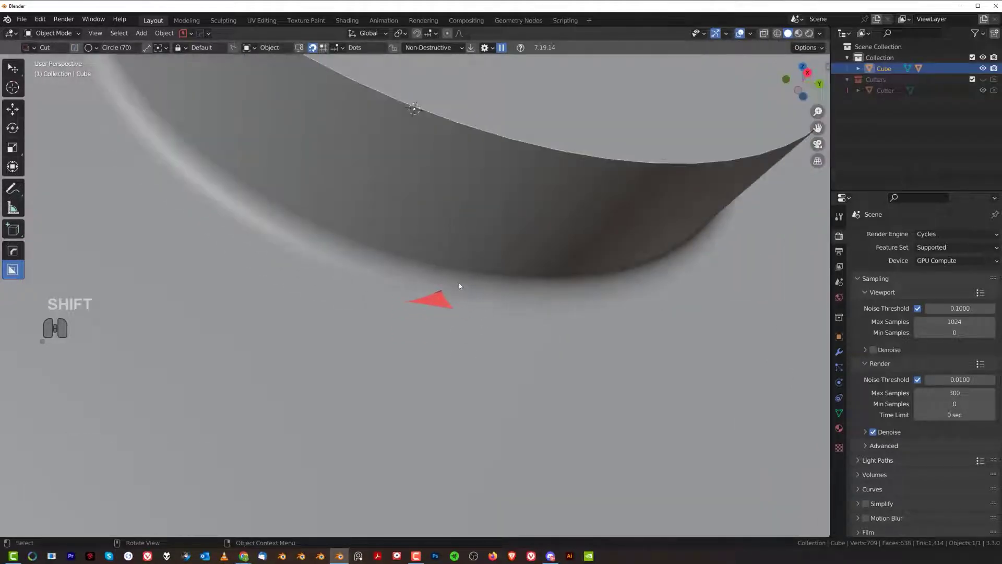
Try to move the vertex row crossing the bevel's red faces along the global Y axis
{"action": "key", "text": "Tab"}
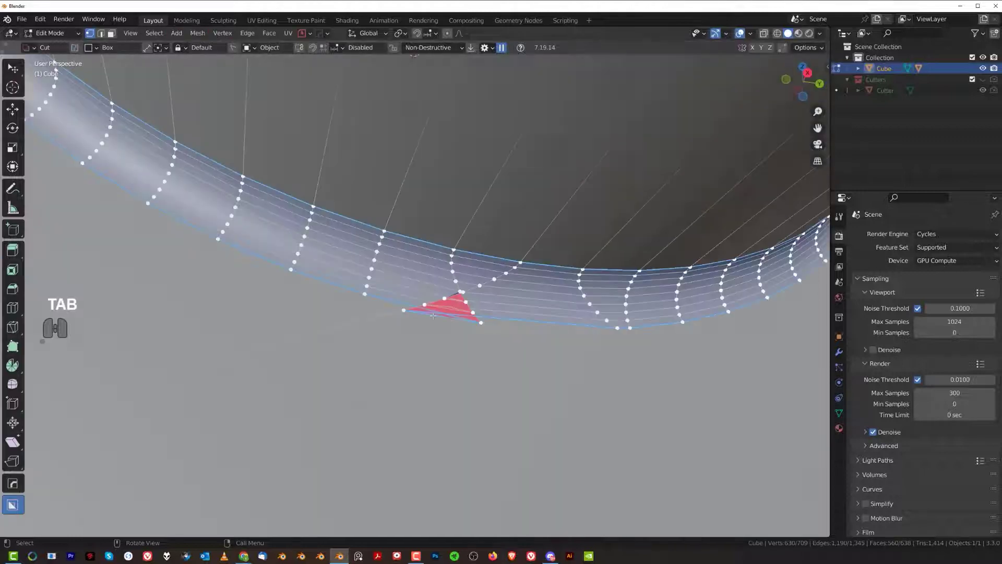
{"action": "scroll", "coordinate": [421, 313], "scroll_direction": "up", "scroll_amount": 1}
{"action": "scroll", "coordinate": [472, 320], "scroll_direction": "up", "scroll_amount": 3}
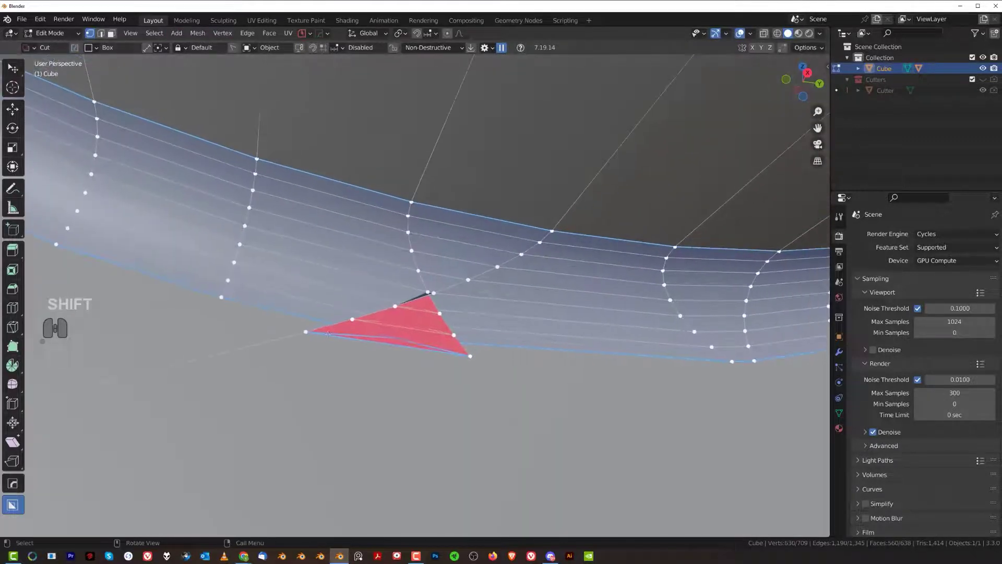
{"action": "left_click", "coordinate": [307, 337]}
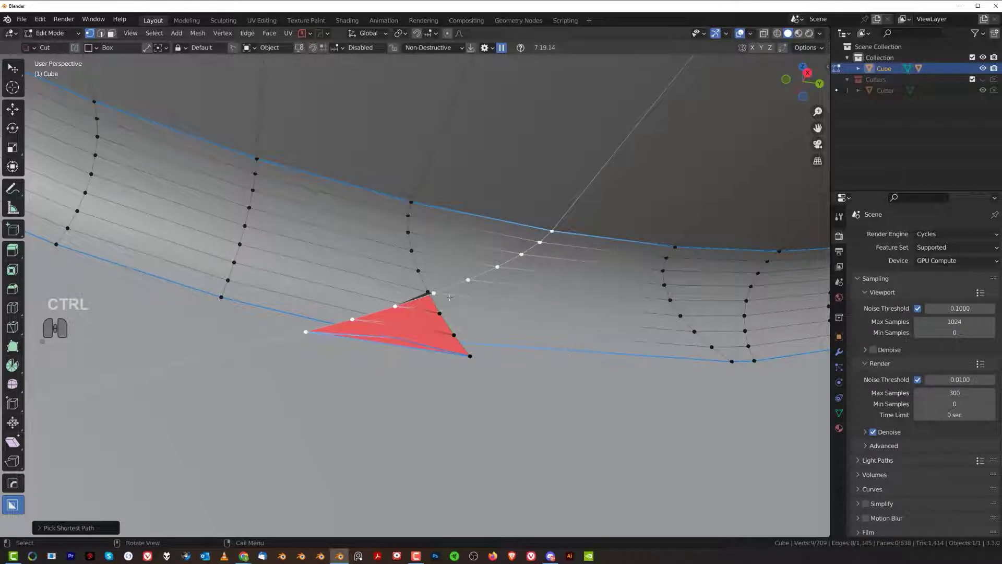
{"action": "key", "text": "g"}
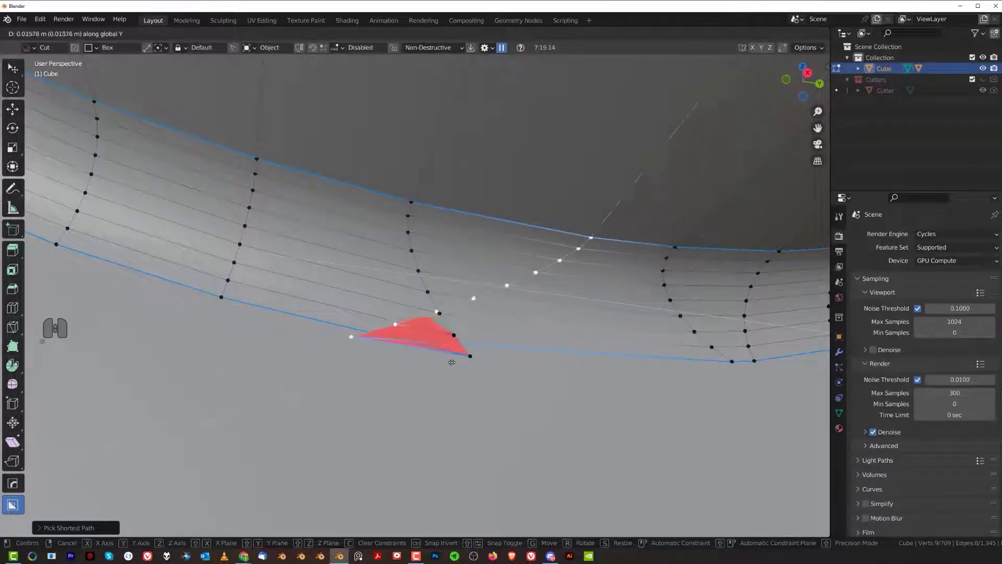
{"action": "left_click", "coordinate": [379, 342]}
Delete the cylinder's circular front face to open the mesh
{"action": "scroll", "coordinate": [379, 342], "scroll_direction": "down", "scroll_amount": 3}
{"action": "middle_click_drag", "start_coordinate": [379, 342], "coordinate": [510, 326]}
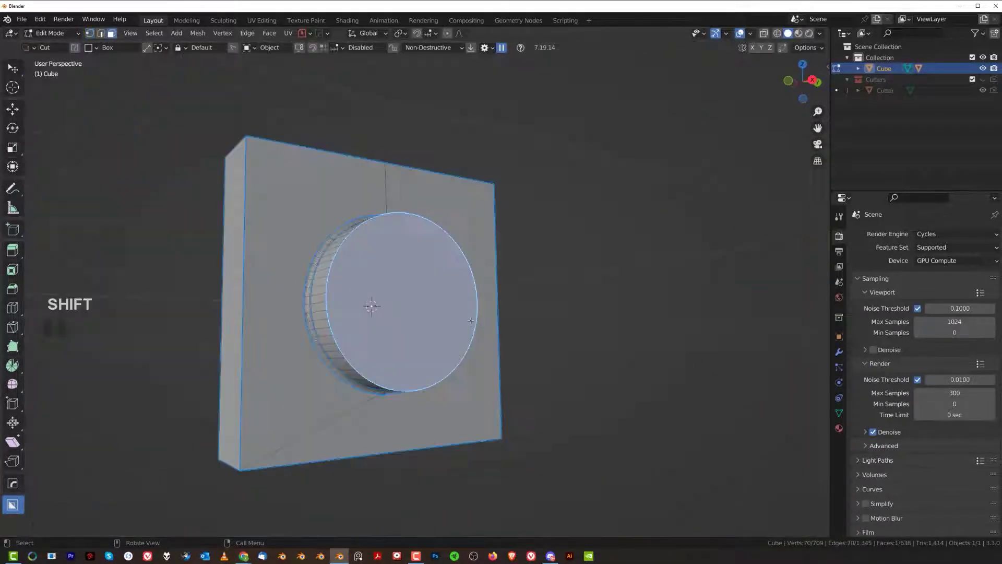
{"action": "left_click", "coordinate": [471, 325], "text": "shift"}
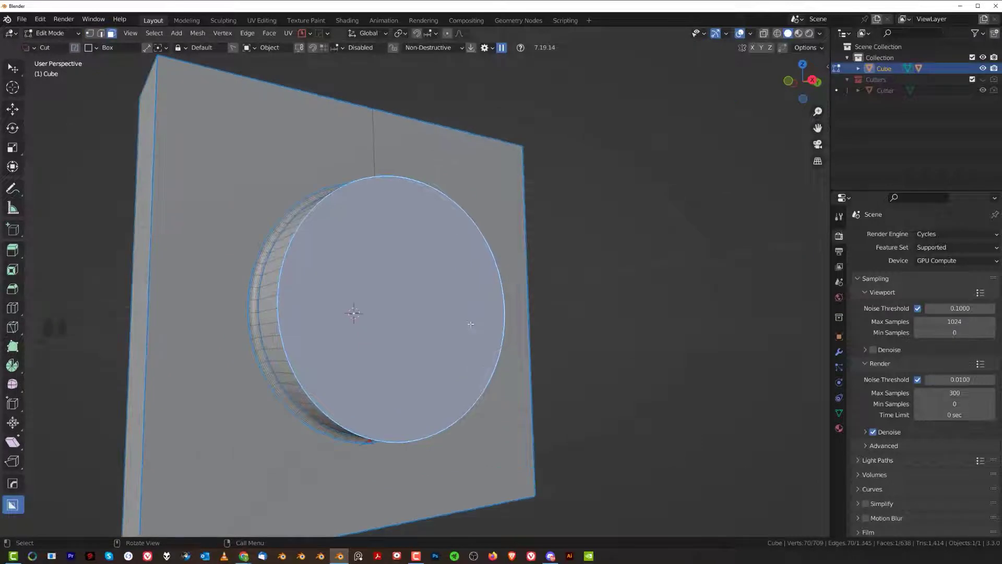
{"action": "key", "text": "x"}
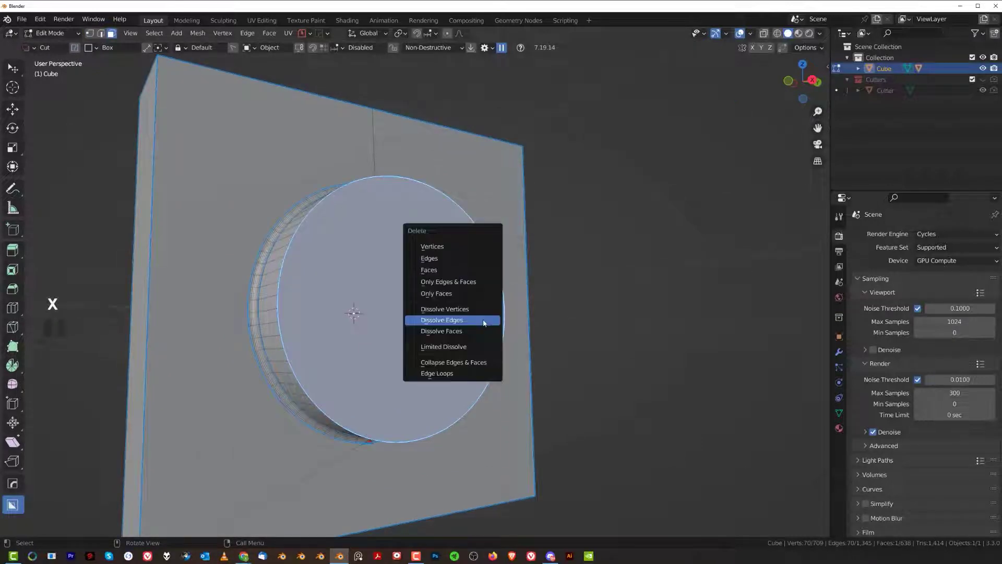
{"action": "left_click", "coordinate": [474, 270]}
{"action": "middle_click_drag", "start_coordinate": [474, 271], "coordinate": [377, 214]}
{"action": "scroll", "coordinate": [470, 258], "scroll_direction": "down", "scroll_amount": 6}
{"action": "scroll", "coordinate": [425, 276], "scroll_direction": "up", "scroll_amount": 6}
{"action": "scroll", "coordinate": [464, 288], "scroll_direction": "down", "scroll_amount": 3}
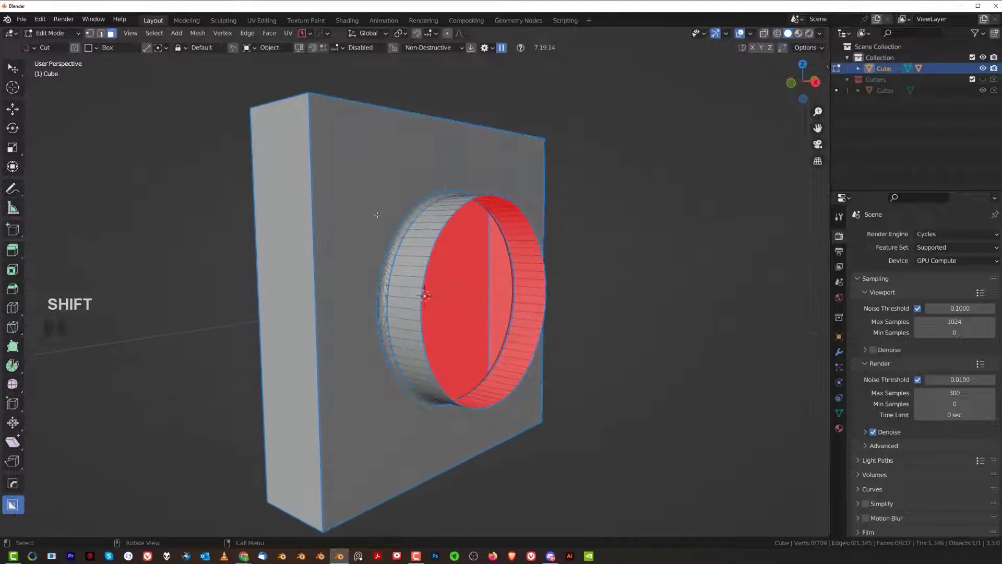
Select the vertex loop around the cylinder's open rim and close the opening again
{"action": "left_click", "coordinate": [377, 214]}
{"action": "scroll", "coordinate": [387, 235], "scroll_direction": "down", "scroll_amount": 3}
{"action": "scroll", "coordinate": [402, 250], "scroll_direction": "up", "scroll_amount": 5}
{"action": "left_click", "coordinate": [422, 281]}
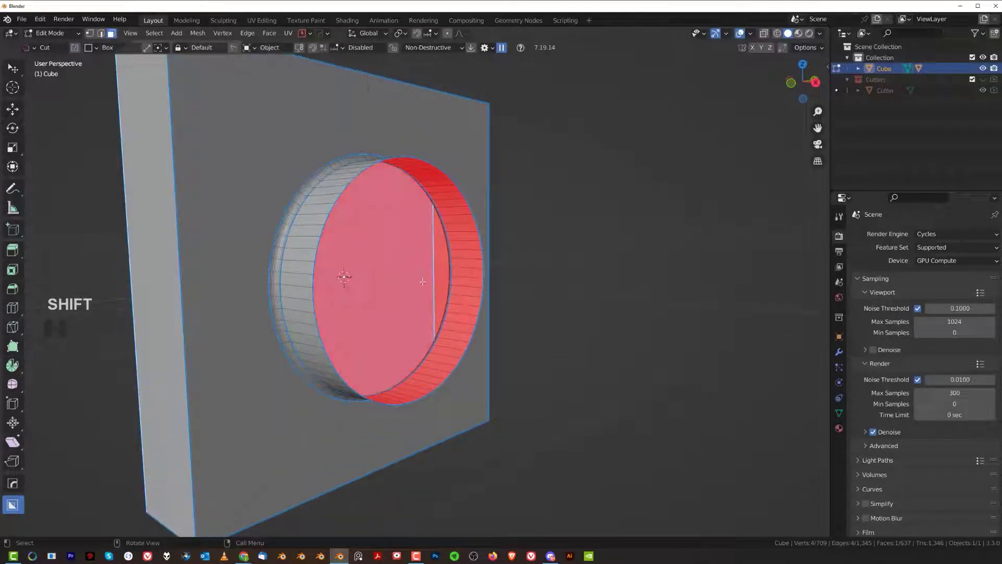
{"action": "scroll", "coordinate": [456, 309], "scroll_direction": "down", "scroll_amount": 3}
{"action": "middle_click_drag", "start_coordinate": [467, 361], "coordinate": [462, 345]}
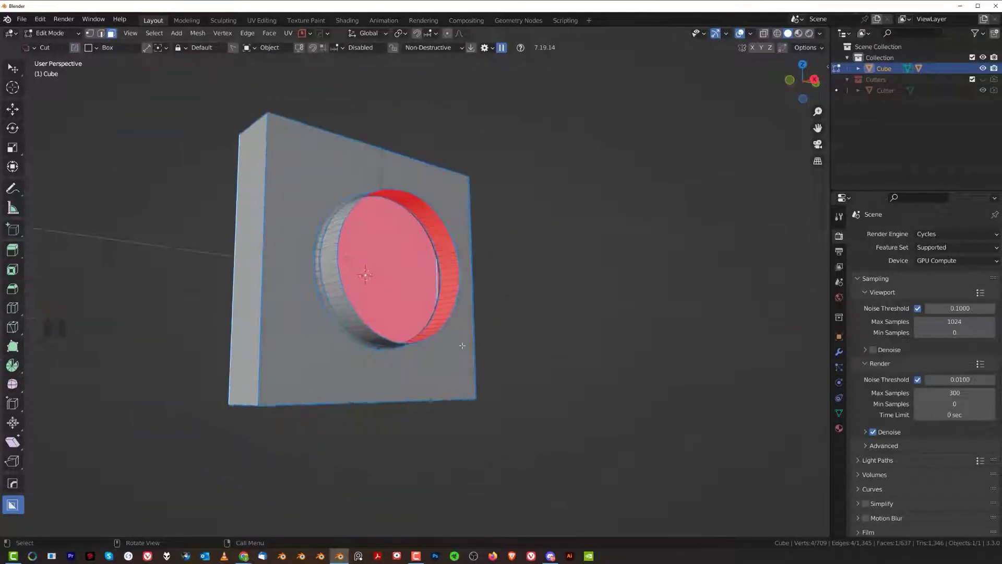
{"action": "key", "text": "Tab"}
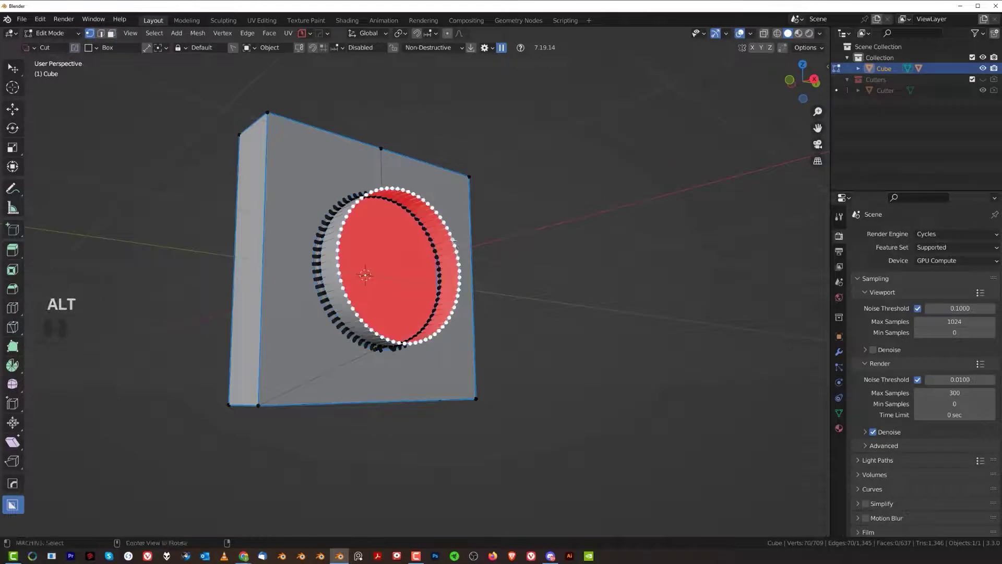
{"action": "key", "text": "Tab"}
Examine the red triangular area at the cylinder's lower bevel in Object Mode
{"action": "scroll", "coordinate": [425, 314], "scroll_direction": "up", "scroll_amount": 3}
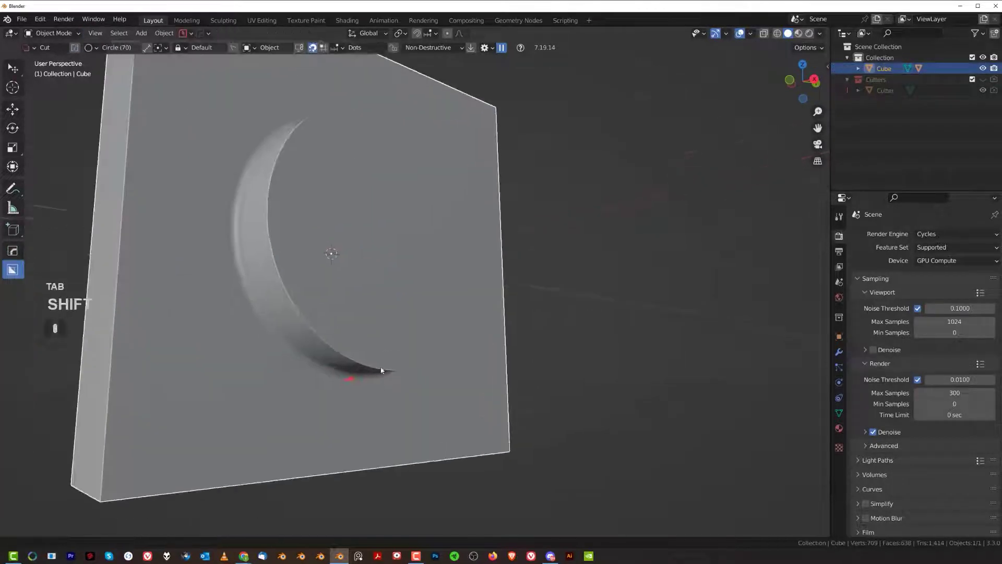
{"action": "scroll", "coordinate": [430, 308], "scroll_direction": "up", "scroll_amount": 2}
{"action": "mouse_move", "coordinate": [382, 371]}
{"action": "middle_mouse_down", "text": "shift"}
{"action": "mouse_move", "coordinate": [430, 308]}
{"action": "mouse_move", "coordinate": [383, 313]}
{"action": "mouse_move", "coordinate": [424, 313]}
{"action": "middle_mouse_up", "text": "shift"}
{"action": "scroll", "coordinate": [383, 313], "scroll_direction": "up", "scroll_amount": 4}
{"action": "middle_click_drag", "start_coordinate": [423, 313], "coordinate": [451, 325], "text": "shift"}
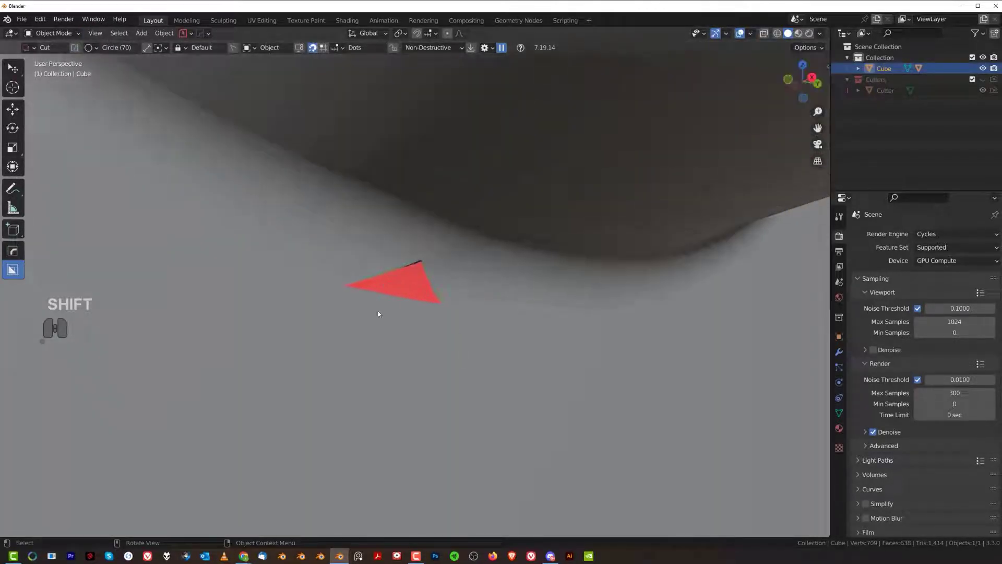
{"action": "scroll", "coordinate": [387, 288], "scroll_direction": "down", "scroll_amount": 5}
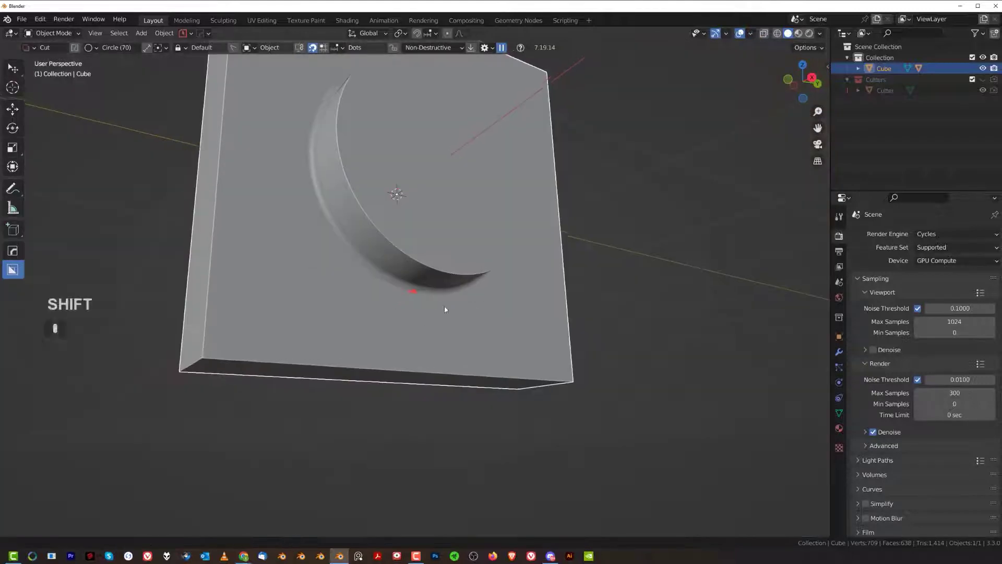
{"action": "middle_click_drag", "start_coordinate": [445, 309], "coordinate": [444, 245]}
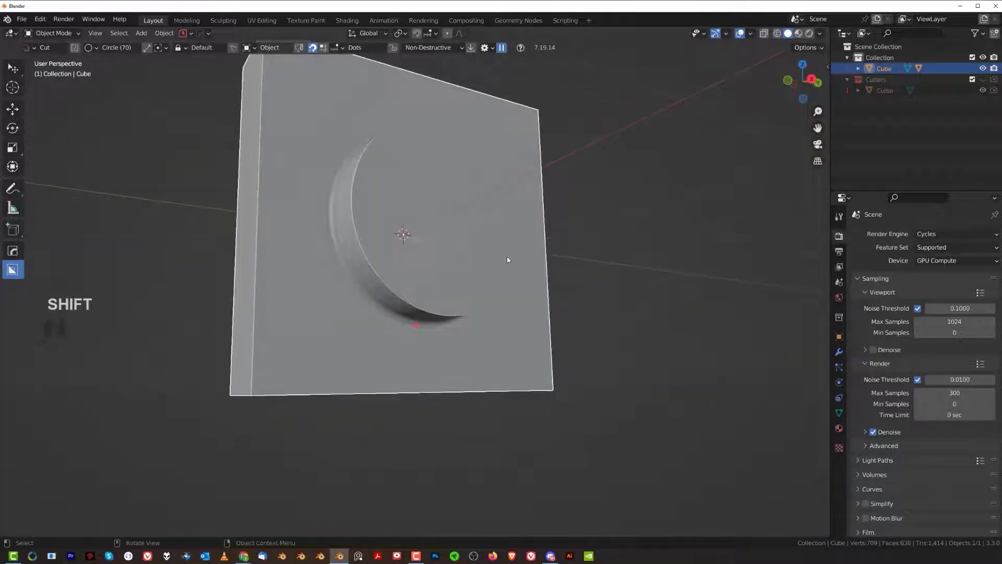
{"action": "middle_click_drag", "start_coordinate": [484, 312], "coordinate": [465, 369]}
{"action": "scroll", "coordinate": [472, 280], "scroll_direction": "up", "scroll_amount": 6}
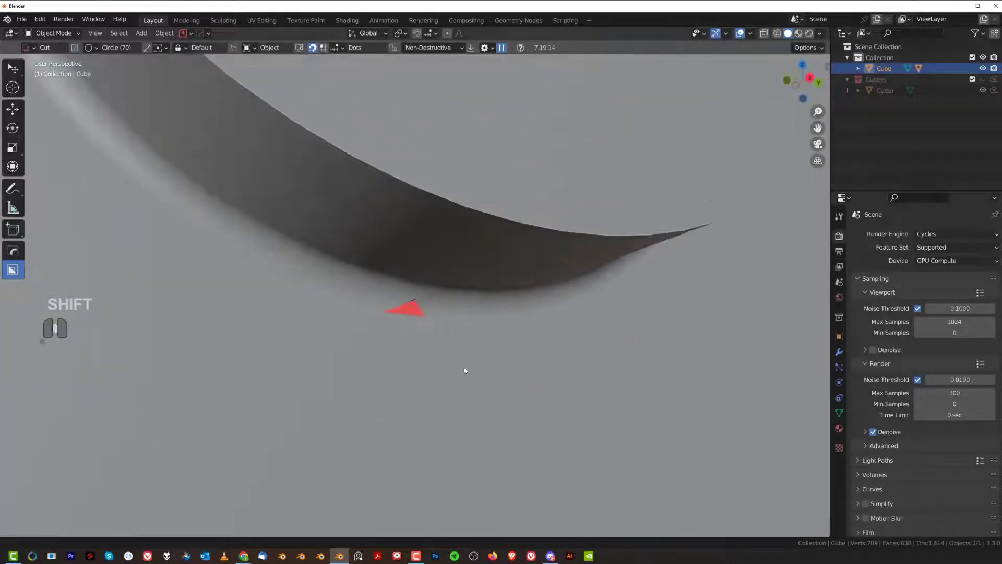
{"action": "scroll", "coordinate": [364, 314], "scroll_direction": "up", "scroll_amount": 6}
Examine the bevel's mesh lines around the red triangular area in Edit Mode
{"action": "key", "text": "Tab"}
{"action": "scroll", "coordinate": [508, 331], "scroll_direction": "down", "scroll_amount": 3}
{"action": "middle_click_drag", "start_coordinate": [517, 346], "coordinate": [509, 331]}
{"action": "scroll", "coordinate": [509, 331], "scroll_direction": "up", "scroll_amount": 3}
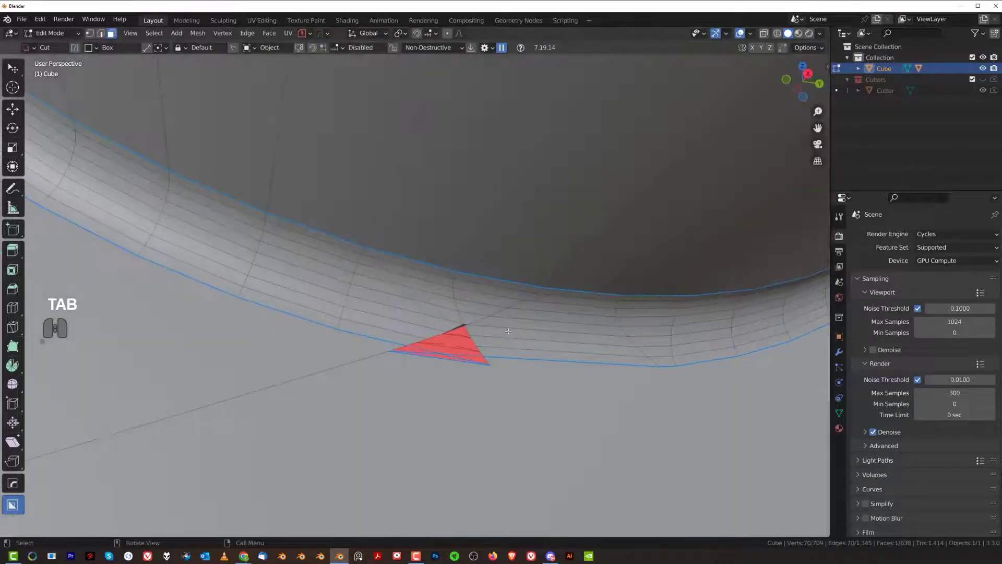
{"action": "scroll", "coordinate": [504, 331], "scroll_direction": "down", "scroll_amount": 6}
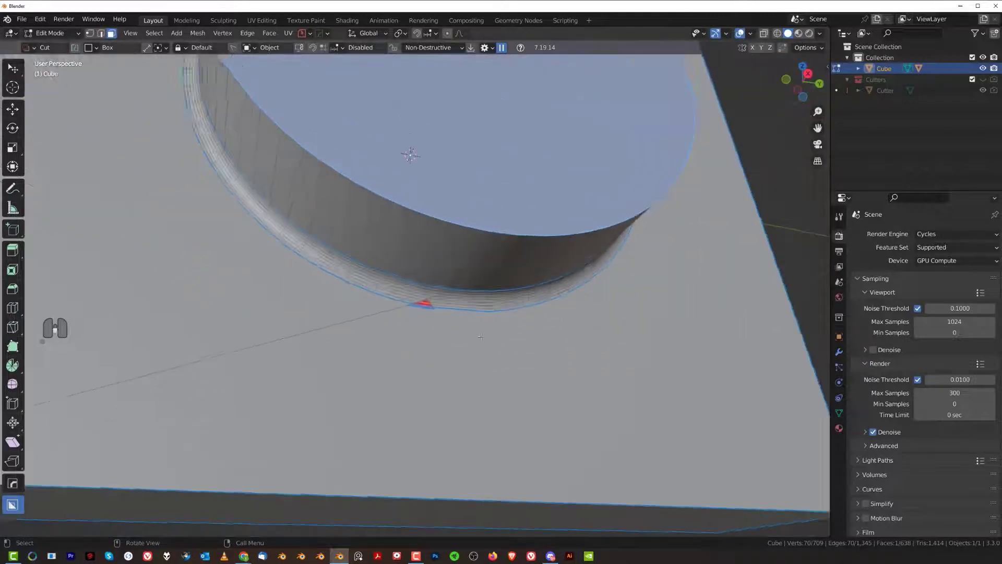
{"action": "scroll", "coordinate": [541, 323], "scroll_direction": "up", "scroll_amount": 6}
{"action": "middle_click_drag", "start_coordinate": [541, 323], "coordinate": [602, 337]}
{"action": "scroll", "coordinate": [391, 351], "scroll_direction": "down", "scroll_amount": 5}
Flip the normals of the cylinder's circular front face
{"action": "key", "text": "Tab"}
{"action": "middle_click_drag", "start_coordinate": [391, 351], "coordinate": [508, 307]}
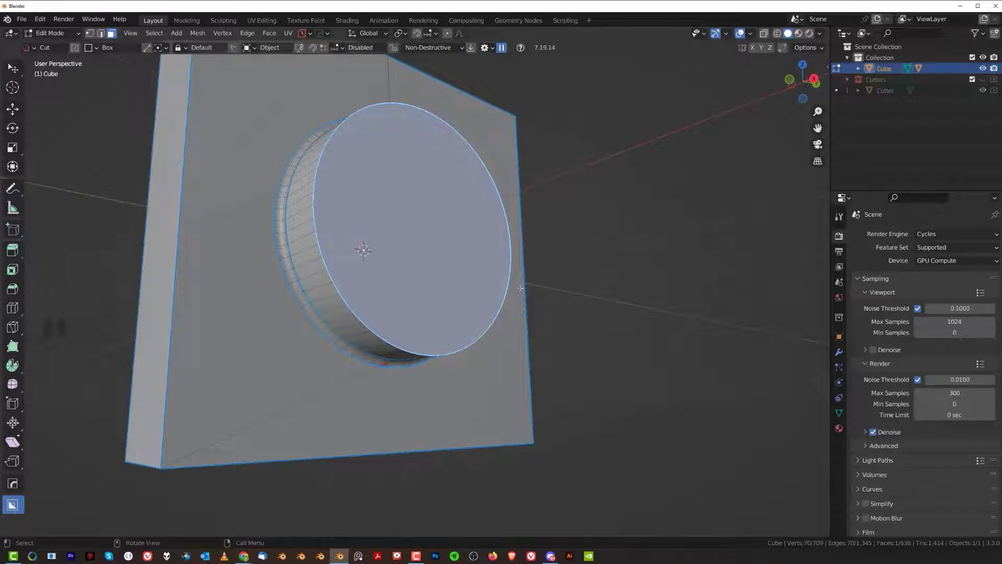
{"action": "key", "text": "alt+n"}
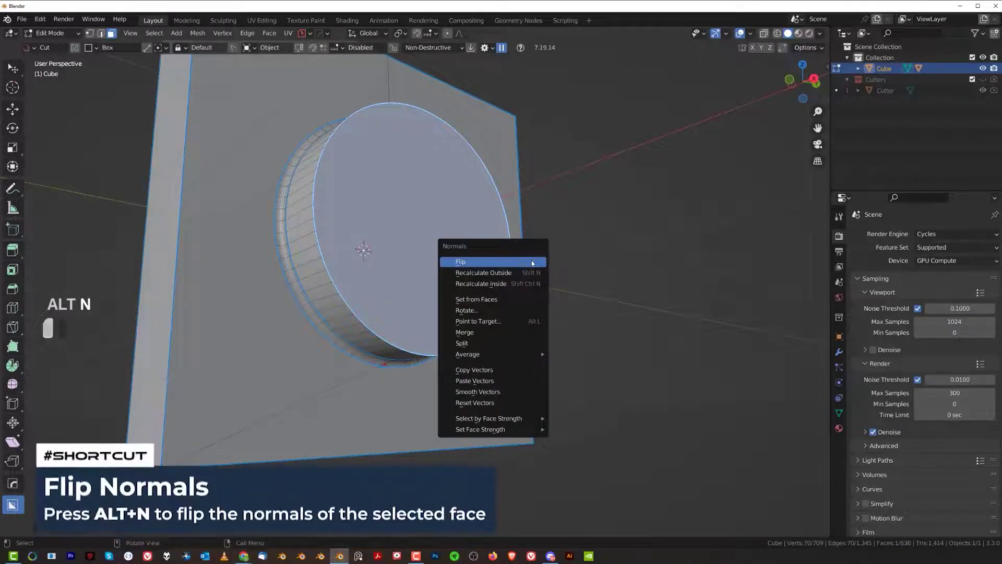
{"action": "left_click", "coordinate": [532, 262]}
{"action": "key", "text": "Tab"}
Add a HardOps Bevel modifier to the box with the cylinder
{"action": "middle_click_drag", "start_coordinate": [426, 191], "coordinate": [448, 160]}
{"action": "key", "text": "q"}
{"action": "left_click", "coordinate": [462, 256]}
{"action": "left_click", "coordinate": [463, 261]}
Flip the normals of the cylinder's front face back and return to Object Mode
{"action": "key", "text": "Tab"}
{"action": "key", "text": "alt+n"}
{"action": "left_click", "coordinate": [565, 261]}
{"action": "key", "text": "Tab"}
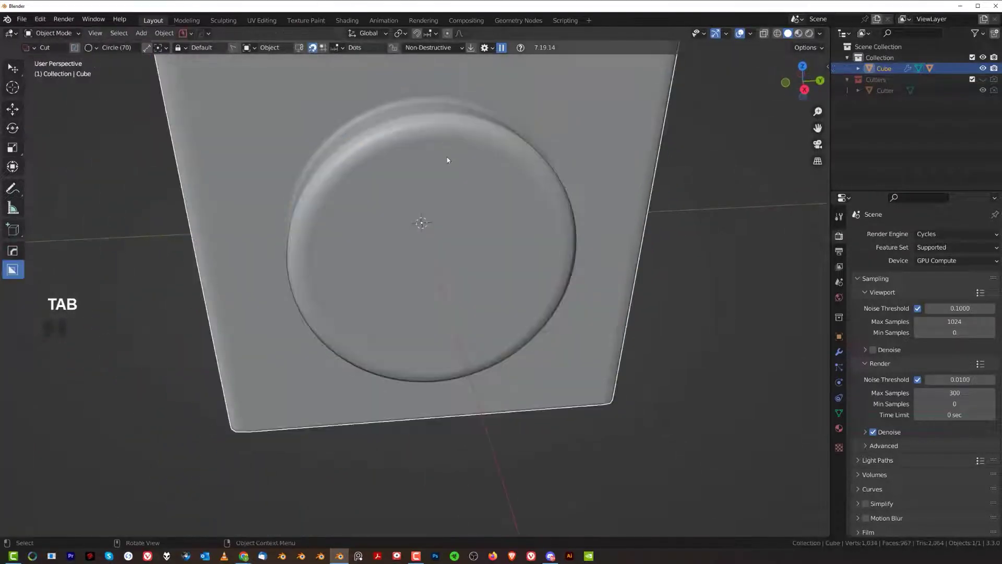
Remove the Bevel modifier from the box with the cylinder through the HOps Helper
{"action": "middle_click_drag", "start_coordinate": [468, 206], "coordinate": [506, 239]}
{"action": "key", "text": "ctrl+grave"}
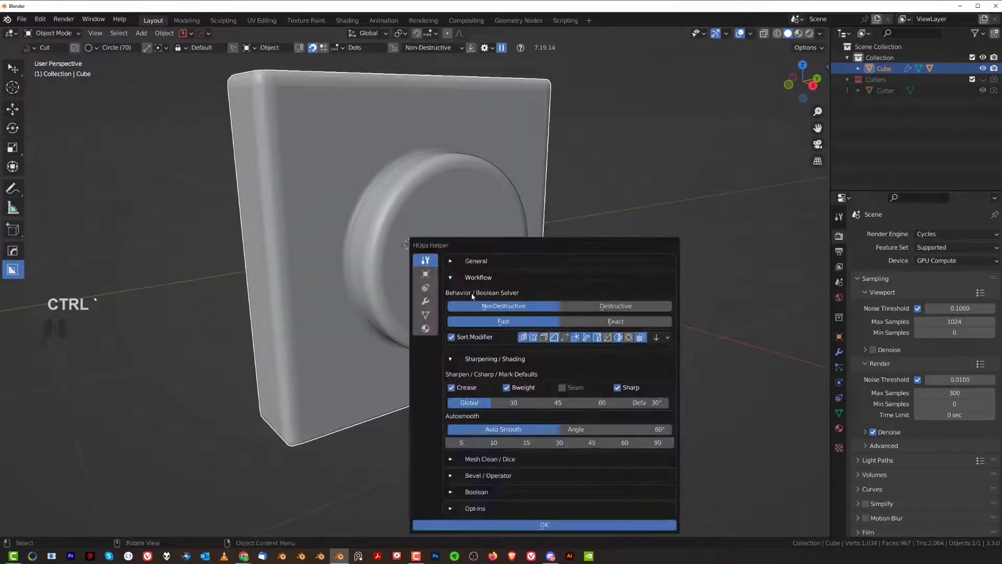
{"action": "left_click", "coordinate": [425, 301]}
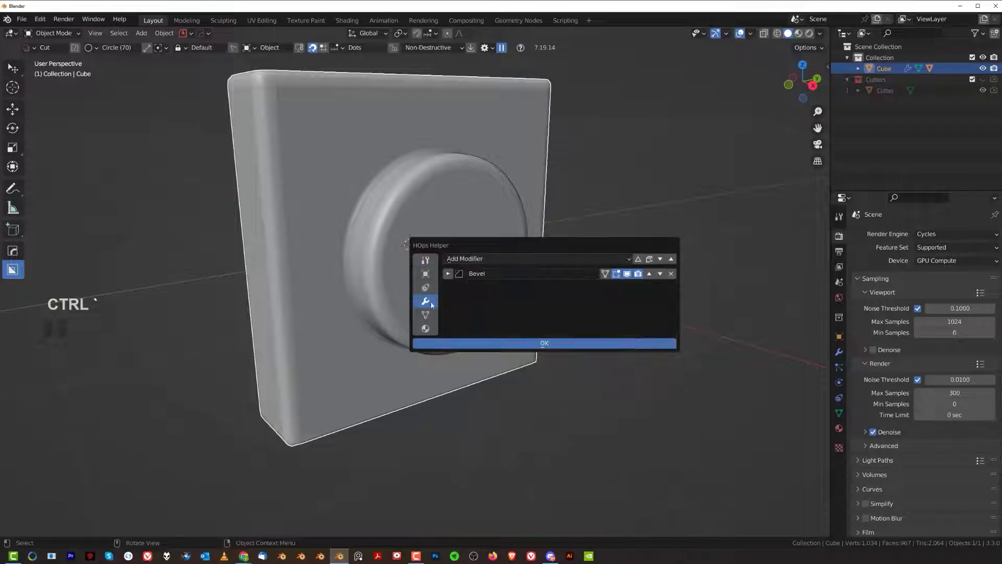
{"action": "left_click", "coordinate": [670, 274]}
{"action": "right_click", "coordinate": [633, 217]}
Inspect the unbevelled box around the cylinder's base and check the Face Orientation overlay option in the viewport settings
{"action": "scroll", "coordinate": [440, 304], "scroll_direction": "down", "scroll_amount": 4}
{"action": "middle_click_drag", "start_coordinate": [440, 305], "coordinate": [425, 282]}
{"action": "scroll", "coordinate": [424, 308], "scroll_direction": "up", "scroll_amount": 5}
{"action": "middle_click_drag", "start_coordinate": [470, 315], "coordinate": [532, 296], "text": "shift"}
{"action": "key", "text": "Tab"}
{"action": "scroll", "coordinate": [462, 261], "scroll_direction": "up", "scroll_amount": 4}
{"action": "scroll", "coordinate": [462, 261], "scroll_direction": "up", "scroll_amount": 2}
{"action": "key", "text": "alt+v"}
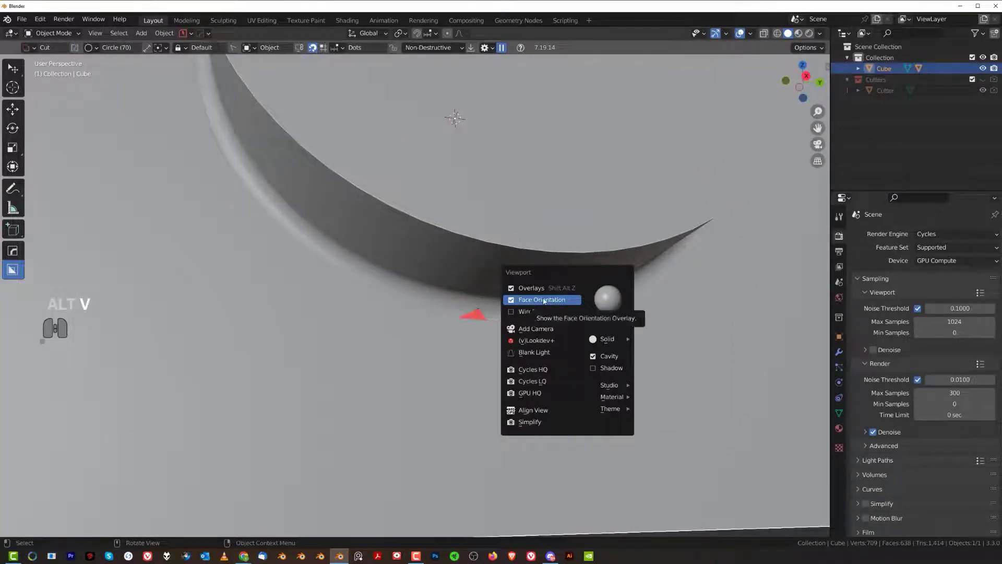
{"action": "scroll", "coordinate": [273, 324], "scroll_direction": "down", "scroll_amount": 7}
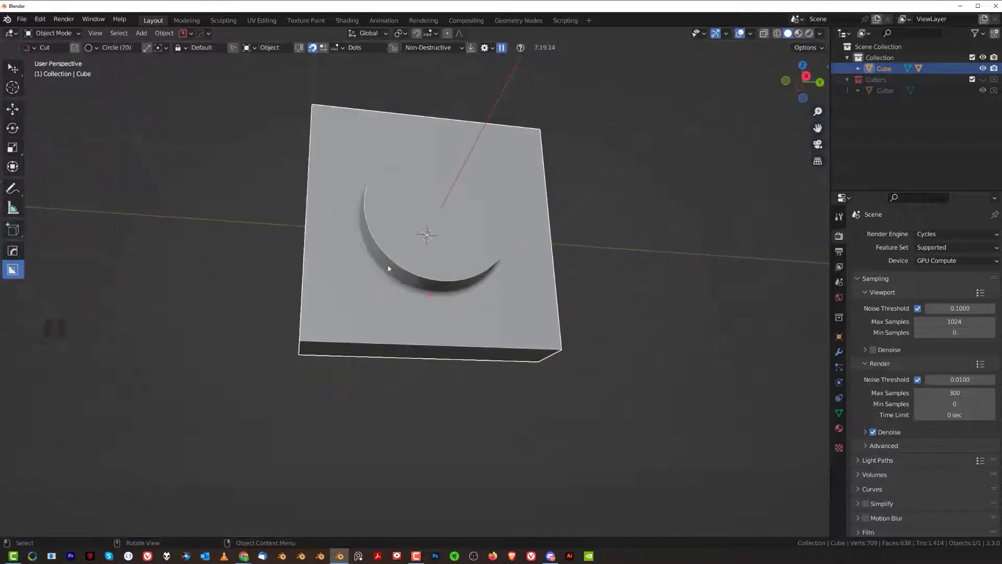
{"action": "middle_click_drag", "start_coordinate": [387, 266], "coordinate": [275, 274]}
{"action": "scroll", "coordinate": [462, 282], "scroll_direction": "up", "scroll_amount": 4}
{"action": "scroll", "coordinate": [489, 300], "scroll_direction": "down", "scroll_amount": 3}
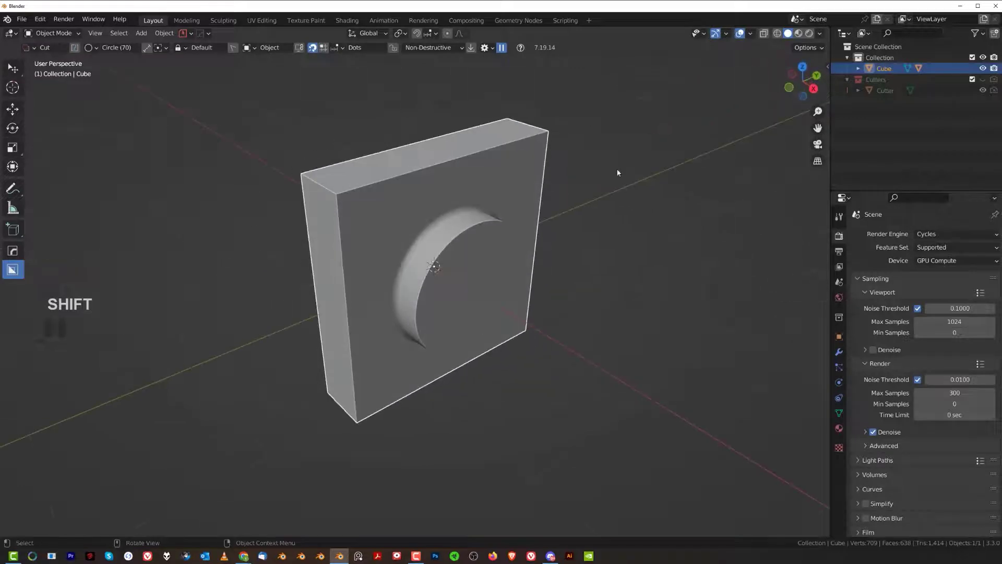
{"action": "middle_click_drag", "start_coordinate": [477, 250], "coordinate": [170, 142]}
Open the 3D Viewport theme colours in the Preferences and find the Face Orientation Back and Front entries
{"action": "left_click", "coordinate": [40, 19]}
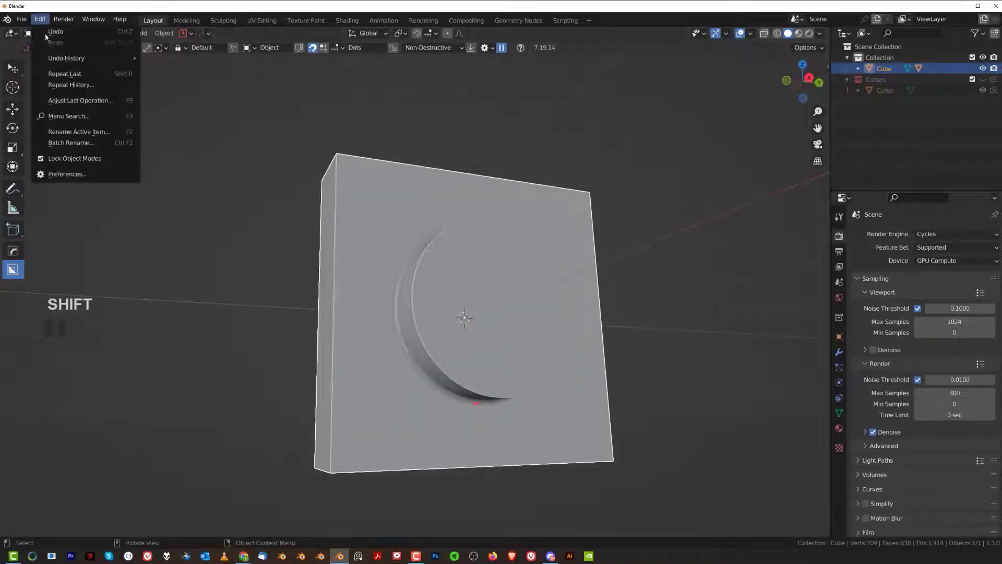
{"action": "left_click", "coordinate": [81, 177]}
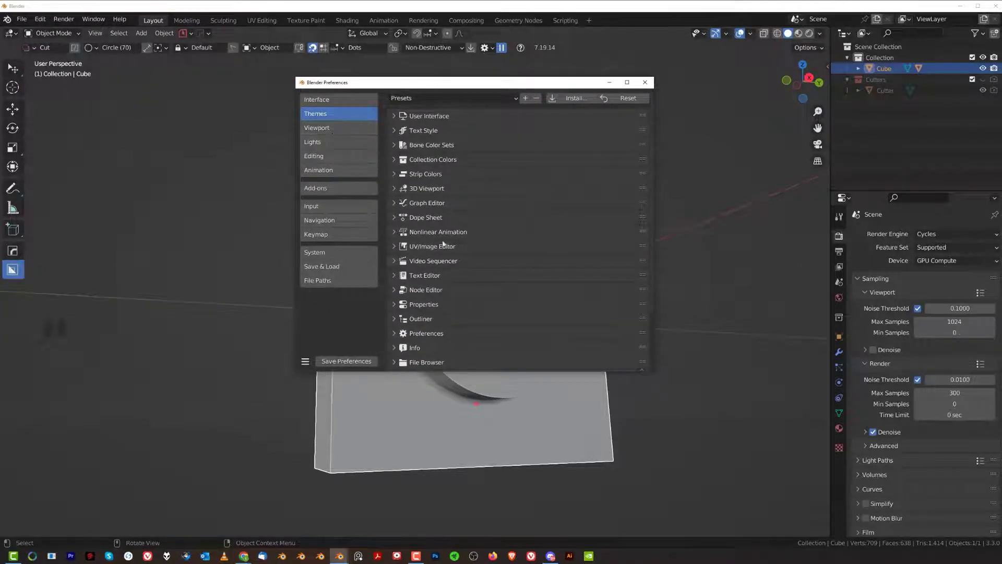
{"action": "left_click", "coordinate": [395, 189]}
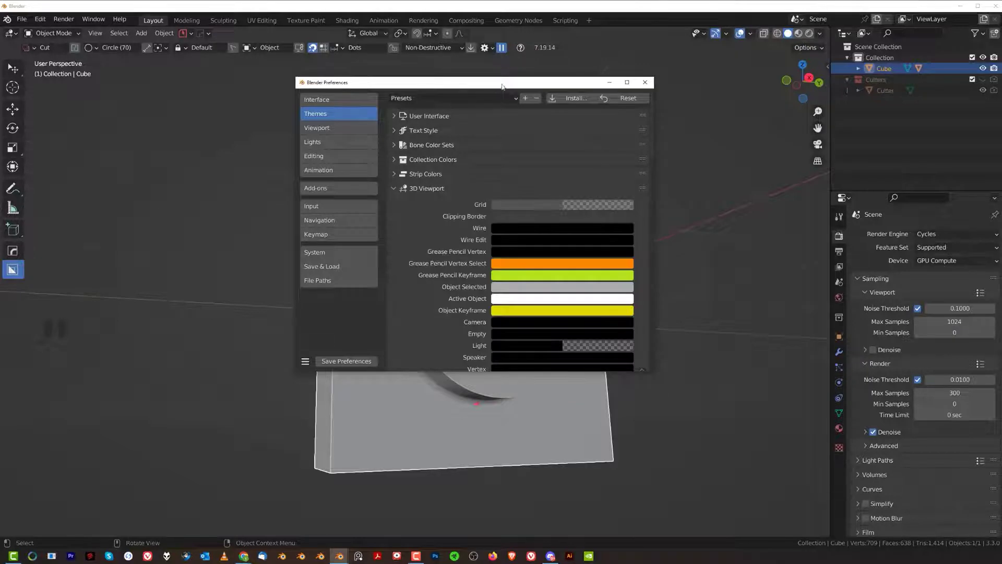
{"action": "left_click_drag", "start_coordinate": [502, 87], "coordinate": [294, 70]}
{"action": "scroll", "coordinate": [313, 220], "scroll_direction": "down", "scroll_amount": 12}
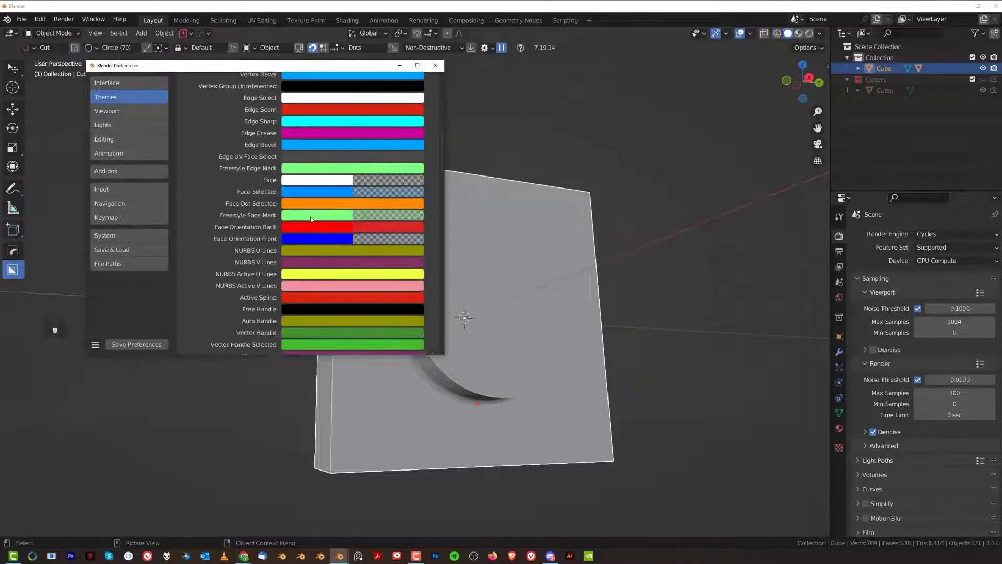
{"action": "scroll", "coordinate": [311, 220], "scroll_direction": "down", "scroll_amount": 1}
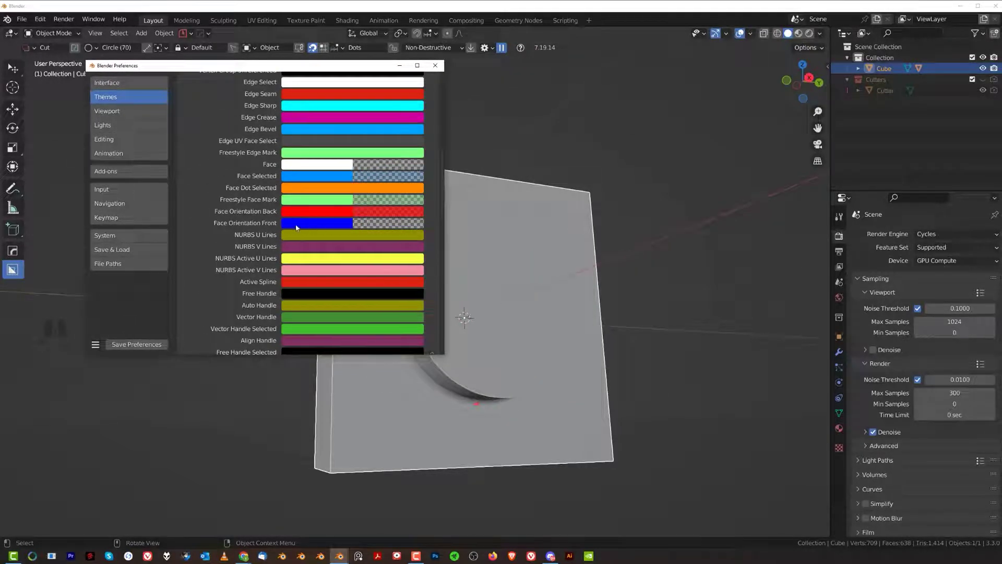
Try adjusting the alpha of the Face Orientation Front theme colour, then close the Preferences
{"action": "left_click", "coordinate": [345, 223]}
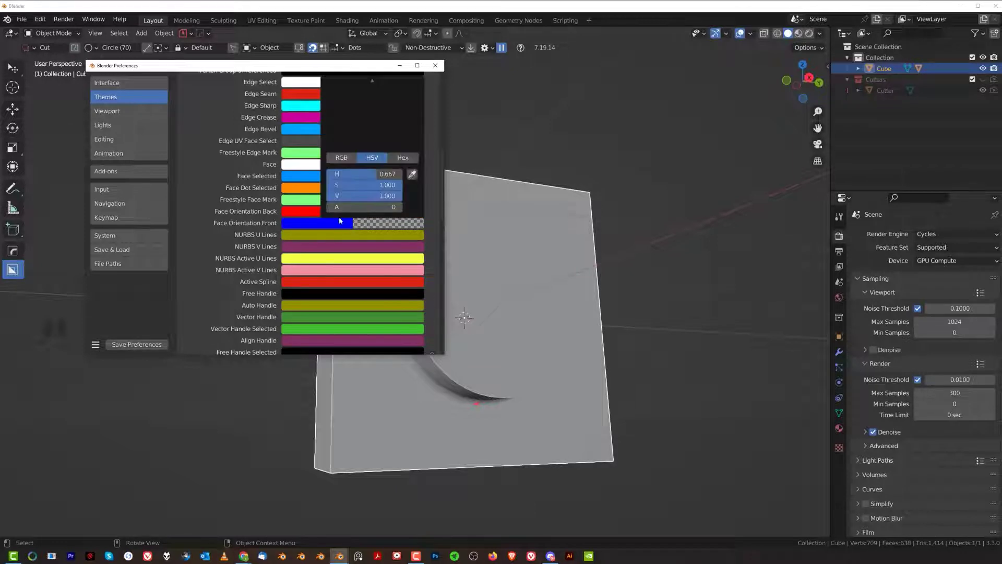
{"action": "left_click_drag", "start_coordinate": [334, 206], "coordinate": [361, 207]}
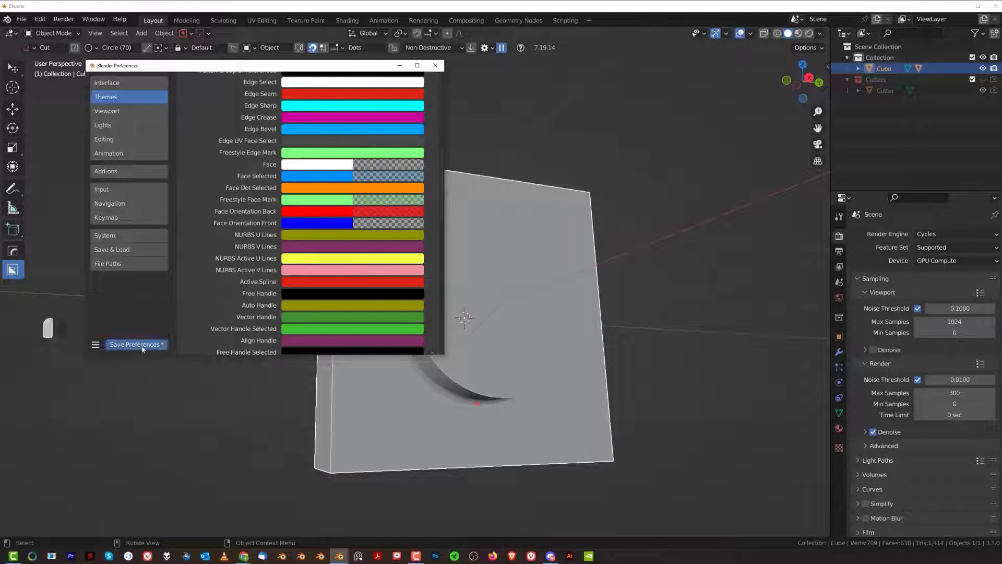
{"action": "left_click", "coordinate": [436, 65]}
Examine the small red flipped area at the cylinder's base up close in Object Mode
{"action": "middle_click_drag", "start_coordinate": [454, 172], "coordinate": [458, 212]}
{"action": "scroll", "coordinate": [511, 312], "scroll_direction": "up", "scroll_amount": 4}
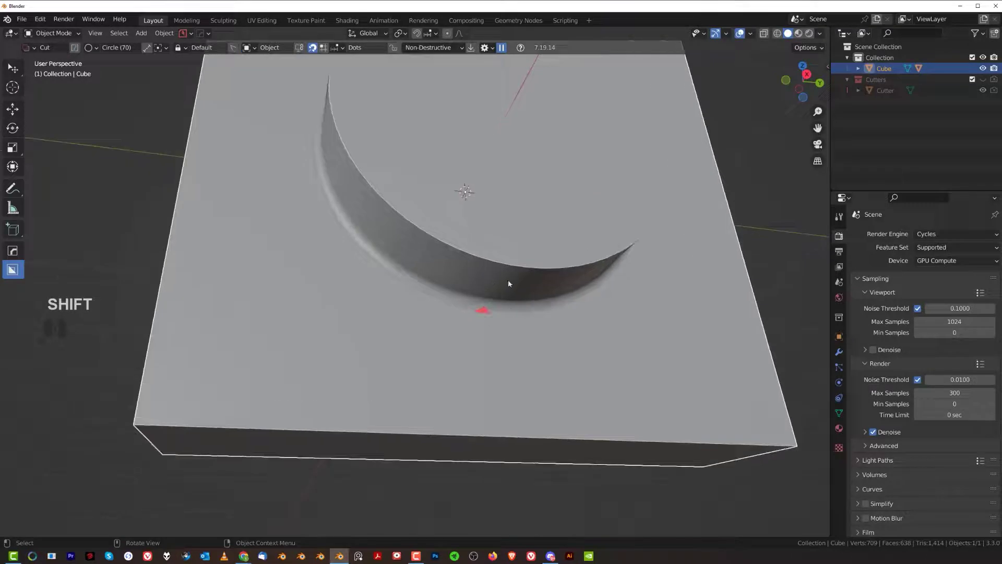
{"action": "scroll", "coordinate": [480, 317], "scroll_direction": "up", "scroll_amount": 1}
{"action": "scroll", "coordinate": [480, 317], "scroll_direction": "down", "scroll_amount": 5}
{"action": "middle_click_drag", "start_coordinate": [478, 315], "coordinate": [446, 262]}
{"action": "scroll", "coordinate": [446, 264], "scroll_direction": "up", "scroll_amount": 6}
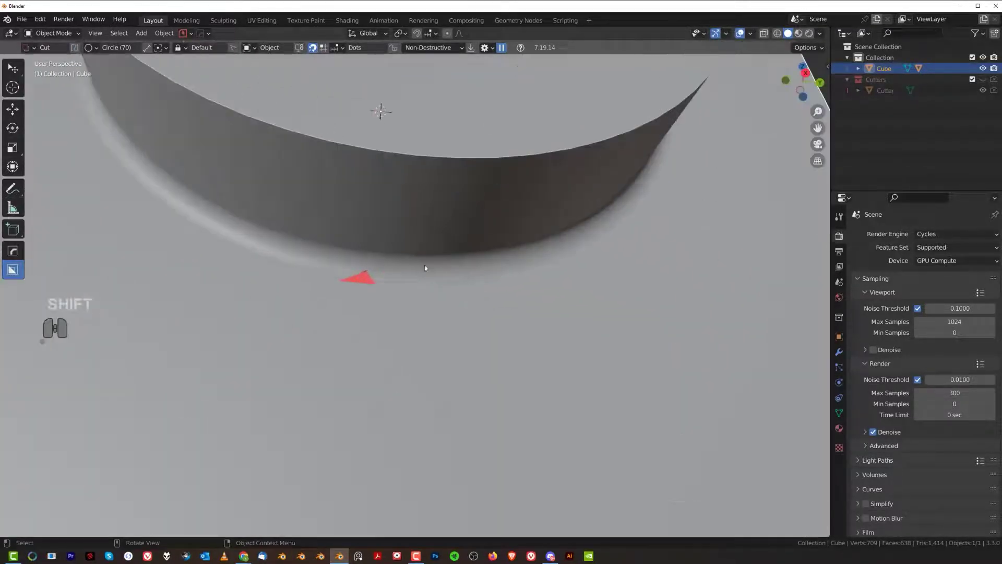
{"action": "scroll", "coordinate": [470, 291], "scroll_direction": "down", "scroll_amount": 3}
{"action": "scroll", "coordinate": [458, 313], "scroll_direction": "up", "scroll_amount": 6}
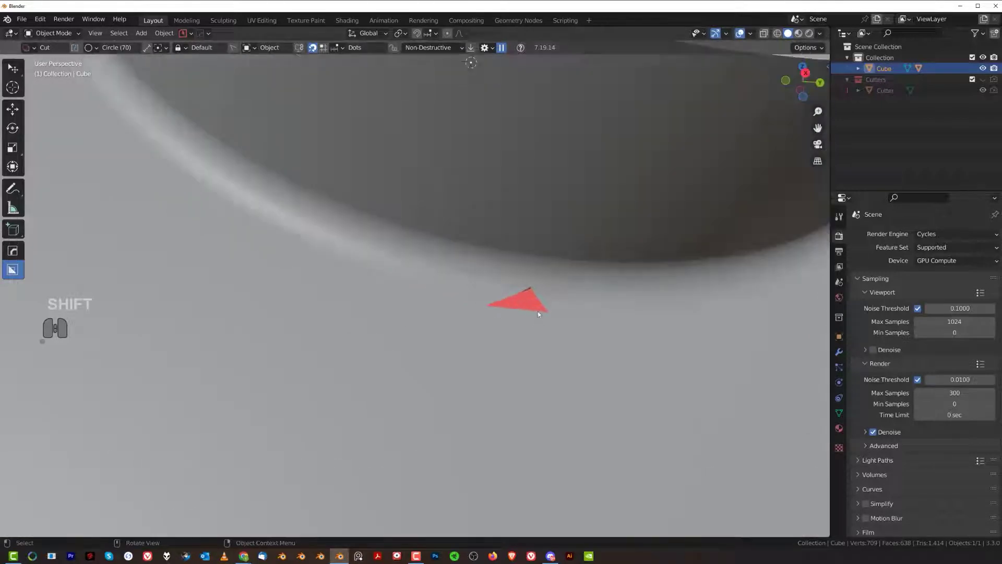
{"action": "scroll", "coordinate": [565, 320], "scroll_direction": "down", "scroll_amount": 6}
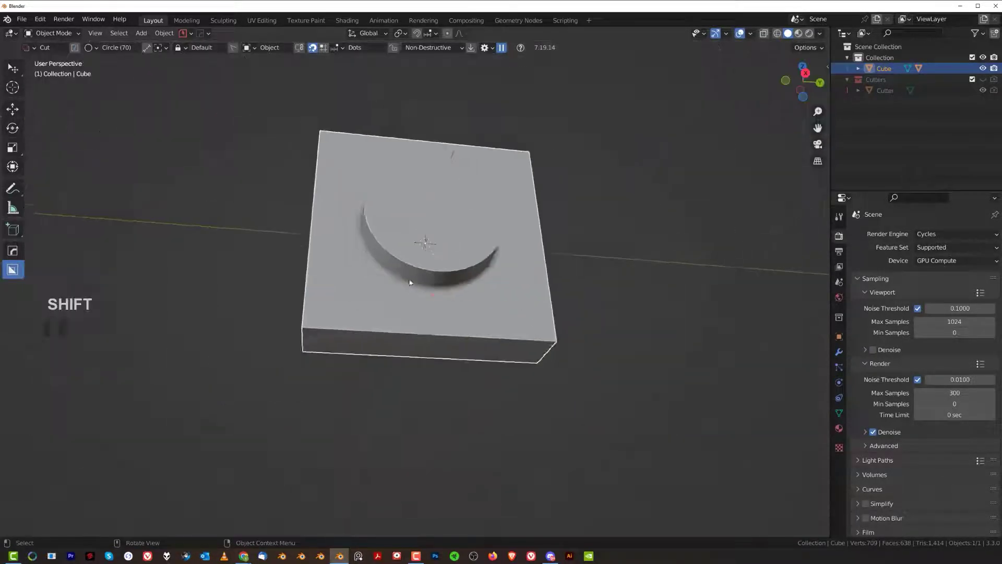
{"action": "middle_click_drag", "start_coordinate": [409, 282], "coordinate": [443, 302]}
{"action": "scroll", "coordinate": [462, 334], "scroll_direction": "up", "scroll_amount": 6}
{"action": "scroll", "coordinate": [444, 302], "scroll_direction": "up", "scroll_amount": 4}
Enter Edit Mode and examine where the bevel's segments overlap beside the red area at the cylinder's base
{"action": "key", "text": "Tab"}
{"action": "scroll", "coordinate": [577, 315], "scroll_direction": "down", "scroll_amount": 3}
{"action": "middle_click_drag", "start_coordinate": [578, 315], "coordinate": [344, 259], "text": "shift"}
{"action": "scroll", "coordinate": [543, 296], "scroll_direction": "down", "scroll_amount": 4}
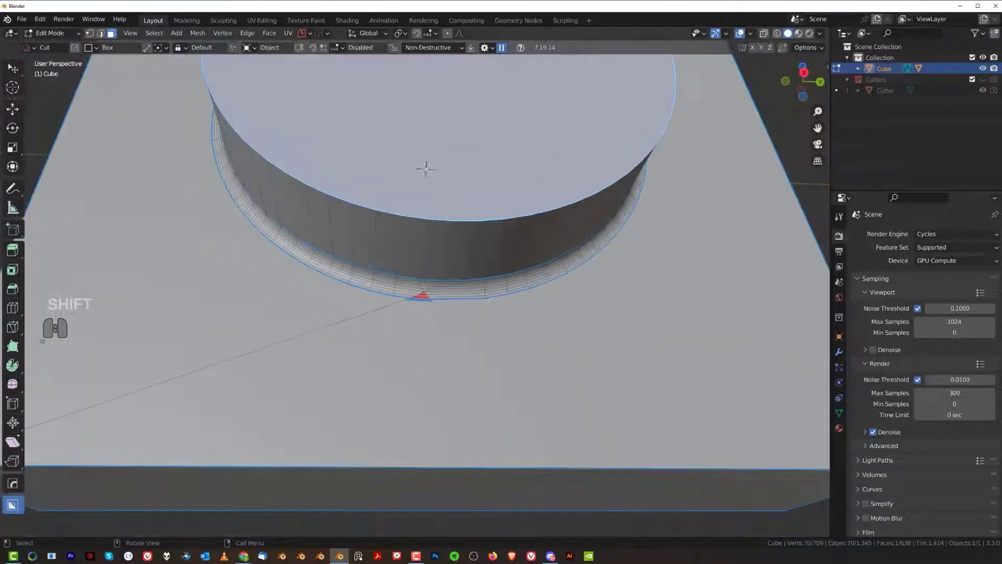
{"action": "middle_click_drag", "start_coordinate": [543, 297], "coordinate": [563, 295]}
{"action": "scroll", "coordinate": [563, 295], "scroll_direction": "up", "scroll_amount": 2}
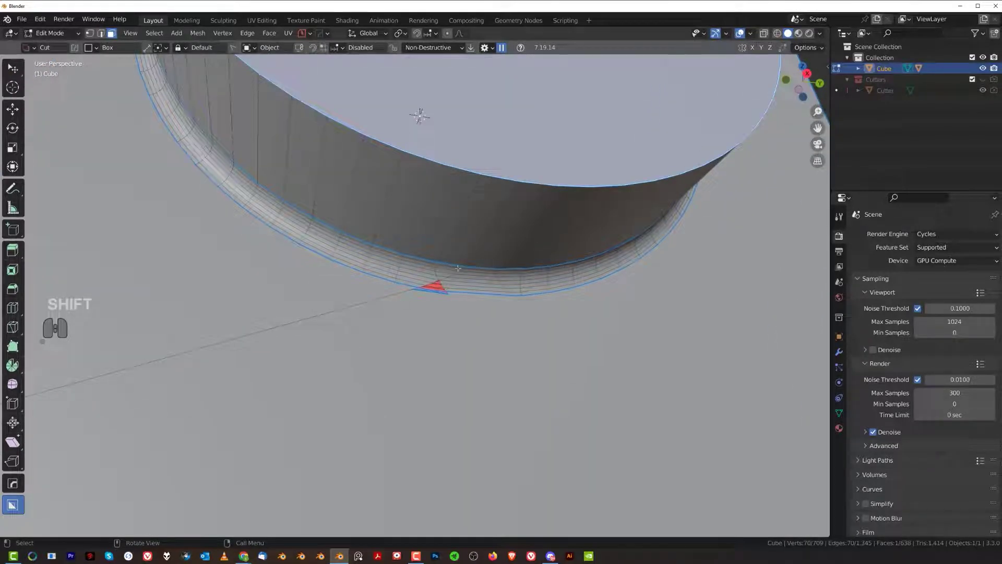
{"action": "middle_click_drag", "start_coordinate": [458, 269], "coordinate": [460, 293], "text": "shift"}
{"action": "middle_click_drag", "start_coordinate": [462, 285], "coordinate": [408, 309], "text": "shift"}
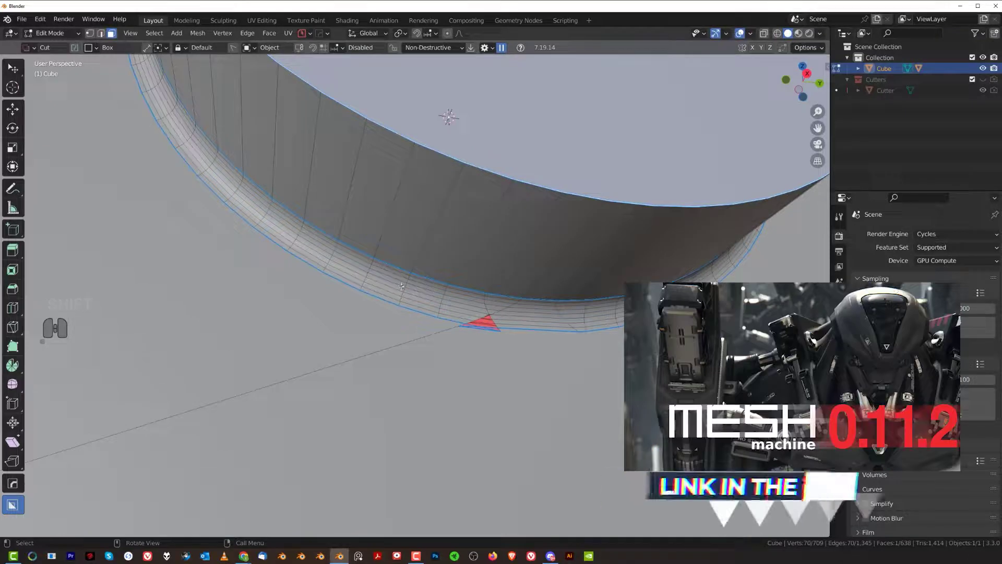
{"action": "scroll", "coordinate": [394, 271], "scroll_direction": "up", "scroll_amount": 2}
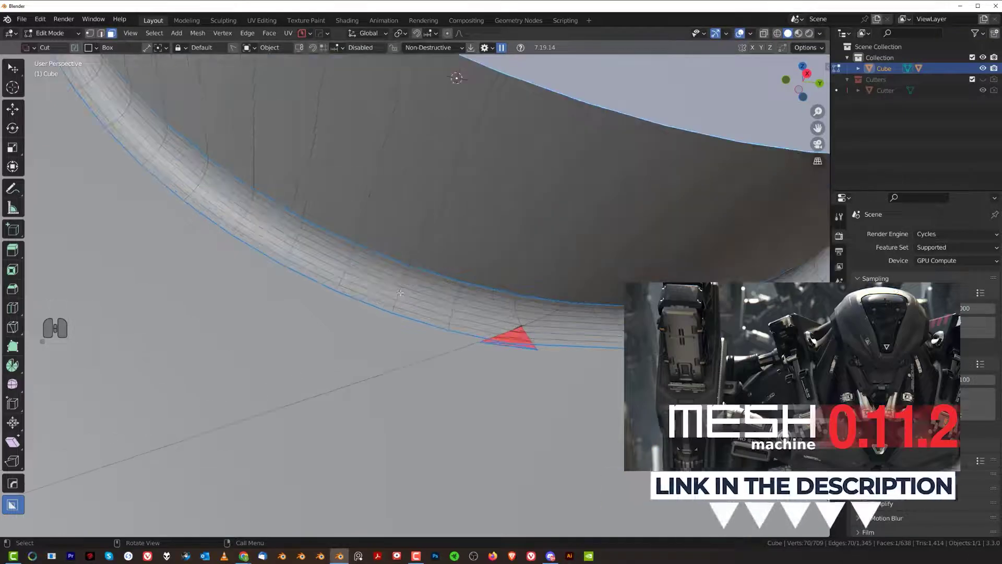
Select one strip of faces across the bevel at the cylinder's base and apply MESHmachine's Unbevel to it
{"action": "left_click", "coordinate": [388, 259]}
{"action": "scroll", "coordinate": [415, 278], "scroll_direction": "up", "scroll_amount": 2}
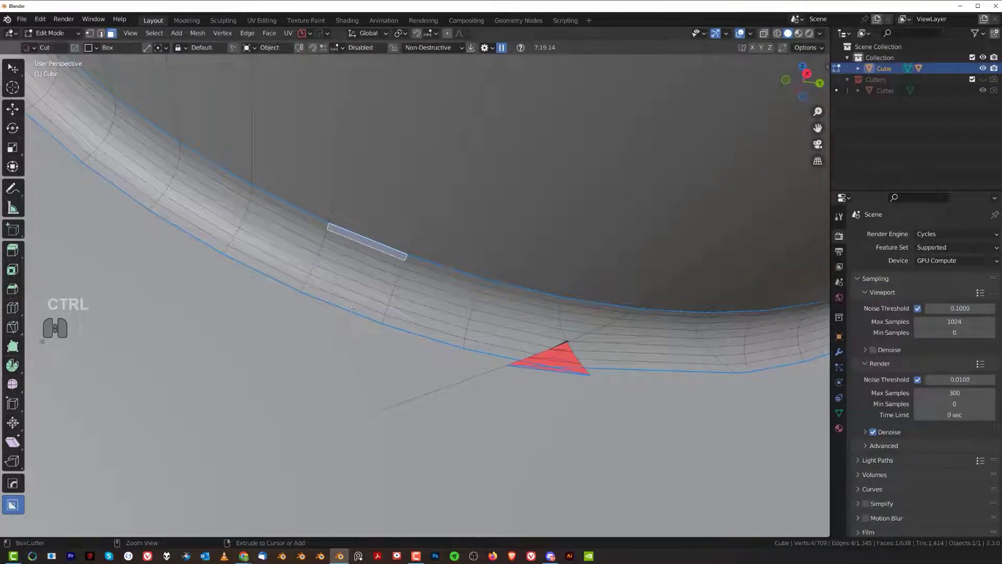
{"action": "left_click", "coordinate": [352, 308], "text": "ctrl"}
{"action": "key", "text": "y"}
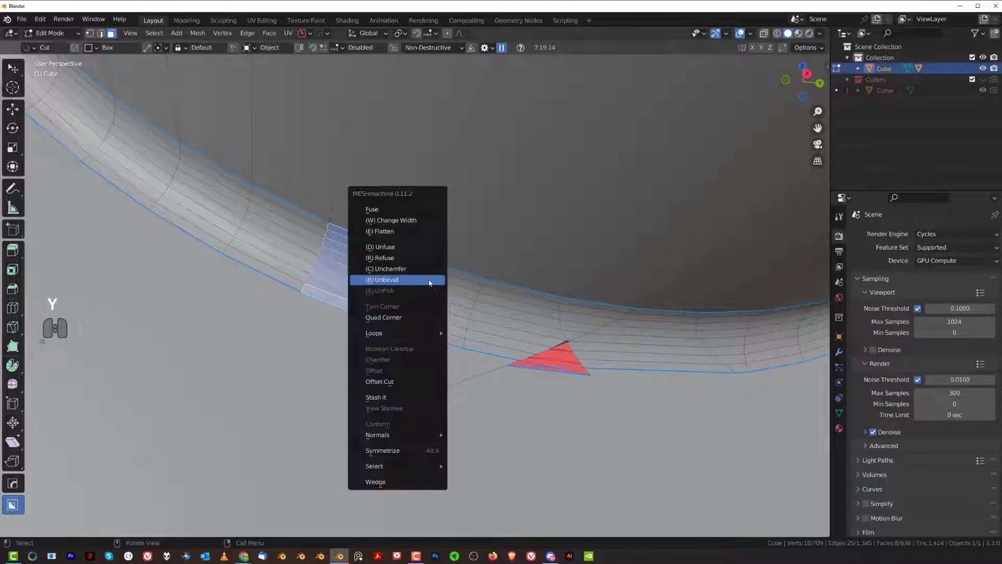
{"action": "left_click", "coordinate": [429, 280]}
{"action": "scroll", "coordinate": [429, 282], "scroll_direction": "down", "scroll_amount": 6}
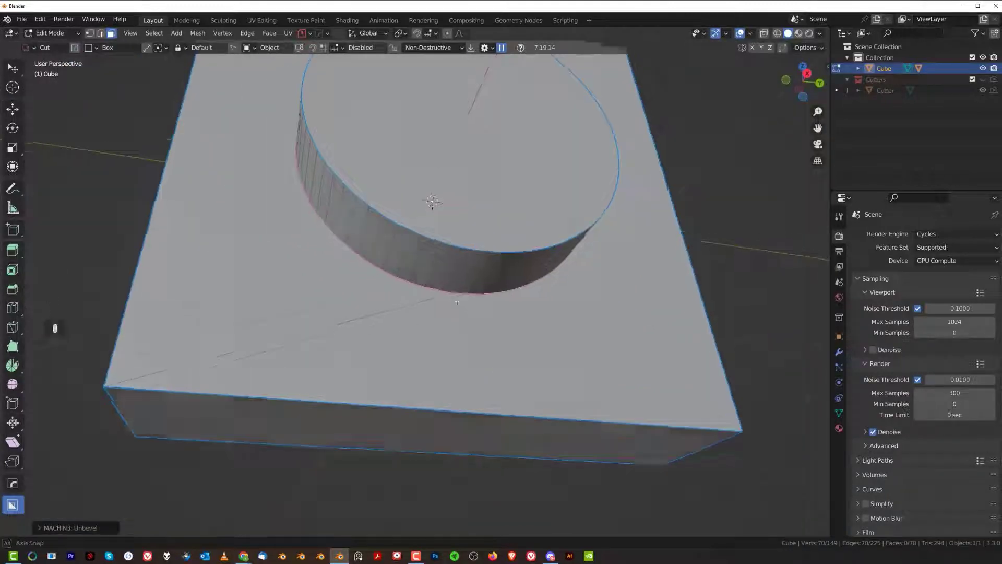
Switch to vertex selection and check the vertex spacing and side edges along the cylinder's base
{"action": "middle_click_drag", "start_coordinate": [456, 302], "coordinate": [437, 291]}
{"action": "scroll", "coordinate": [469, 208], "scroll_direction": "up", "scroll_amount": 2}
{"action": "middle_click_drag", "start_coordinate": [469, 208], "coordinate": [432, 242], "text": "shift"}
{"action": "scroll", "coordinate": [433, 241], "scroll_direction": "up", "scroll_amount": 2}
{"action": "key", "text": "Tab"}
{"action": "scroll", "coordinate": [445, 233], "scroll_direction": "down", "scroll_amount": 2}
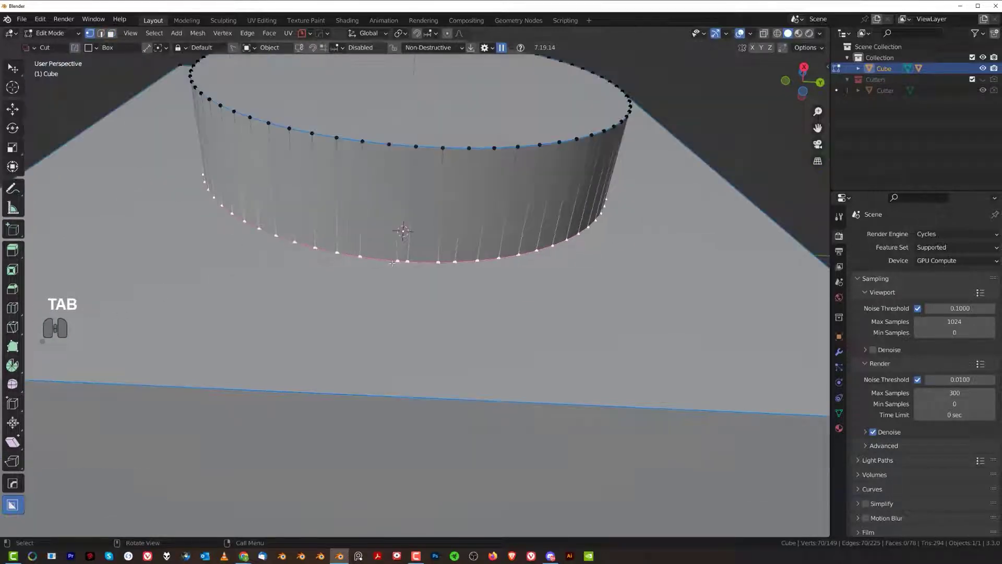
{"action": "left_click", "coordinate": [391, 262]}
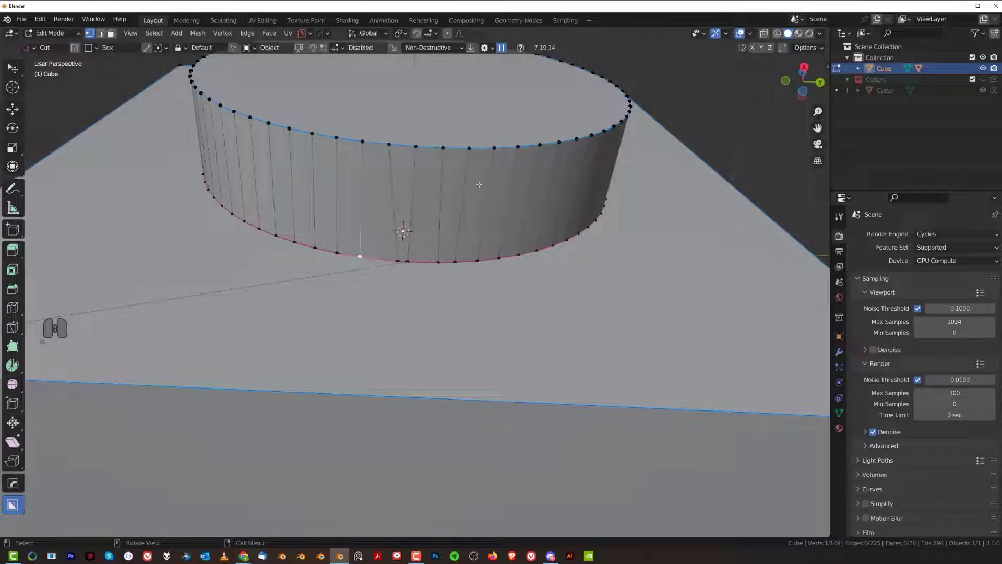
{"action": "middle_click_drag", "start_coordinate": [479, 184], "coordinate": [455, 255], "text": "shift"}
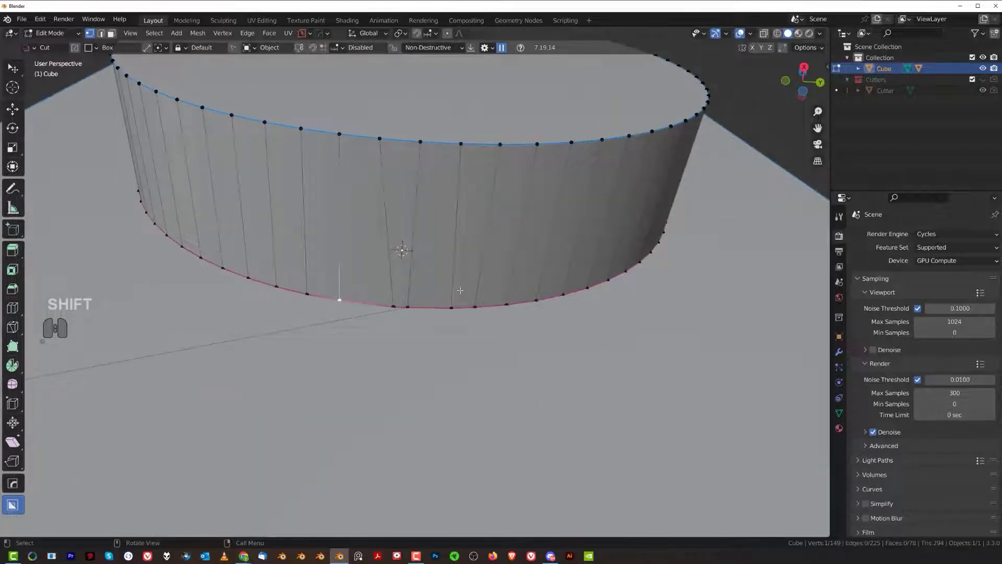
{"action": "left_click", "coordinate": [373, 138]}
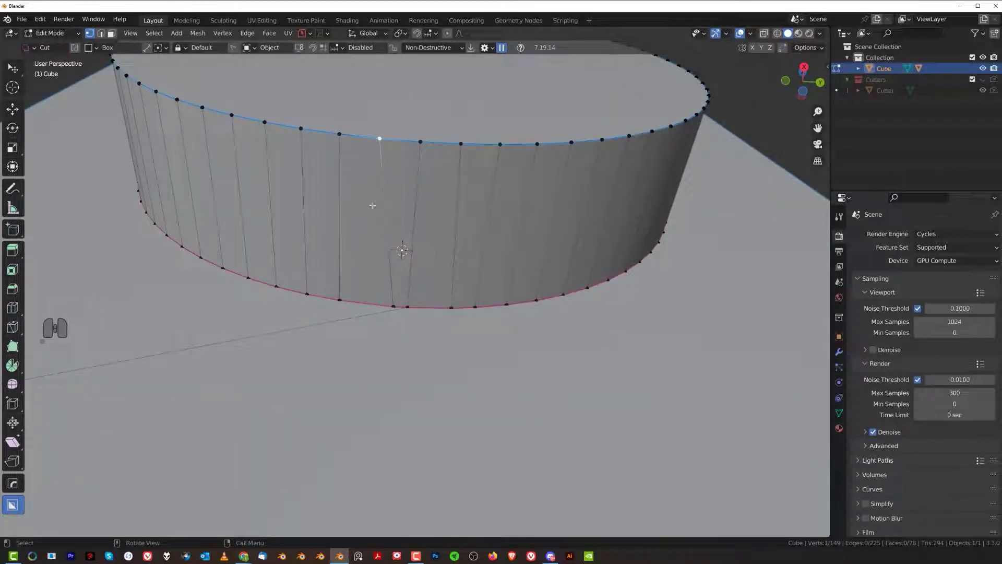
{"action": "left_click", "coordinate": [396, 298]}
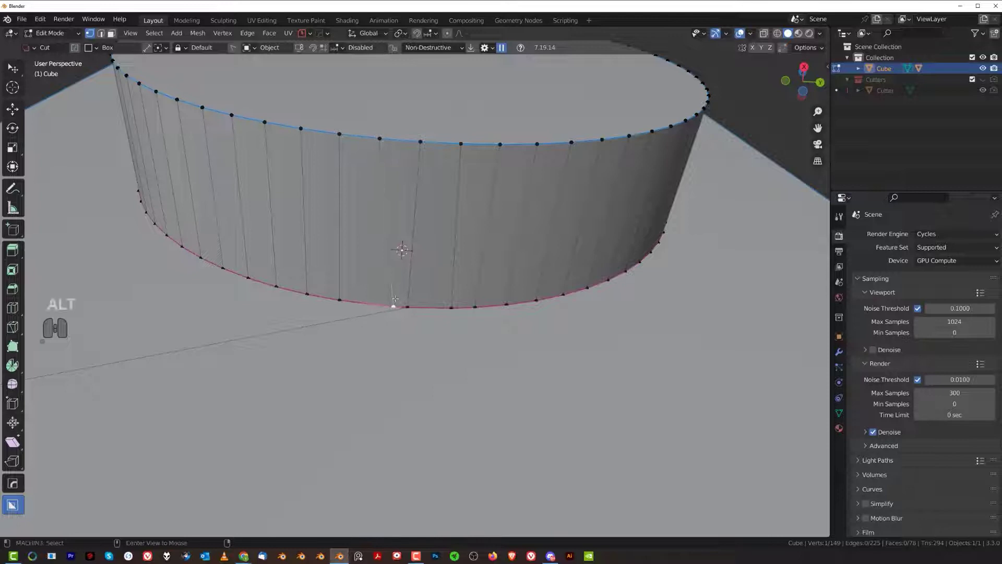
Select the full edge loop at the cylinder's base and even out its vertices with LoopTools Space
{"action": "left_click", "coordinate": [470, 317], "text": "alt"}
{"action": "key", "text": "Tab"}
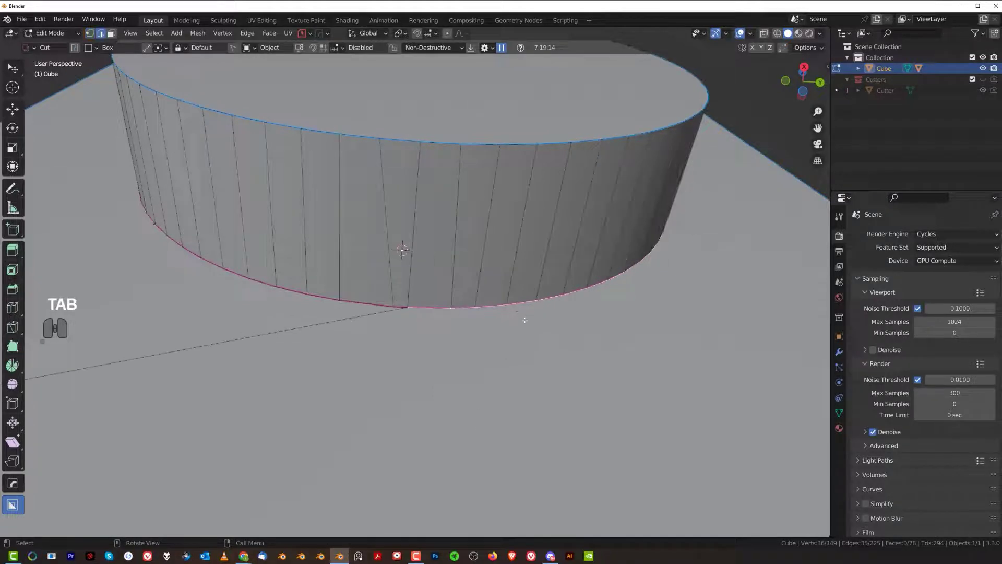
{"action": "left_click", "coordinate": [501, 309], "text": "alt"}
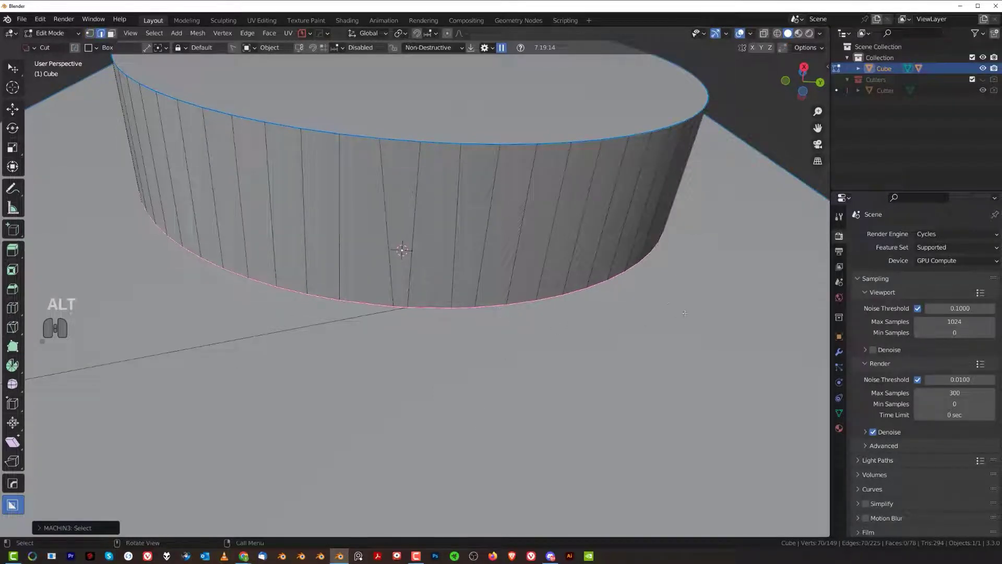
{"action": "key", "text": "Tab"}
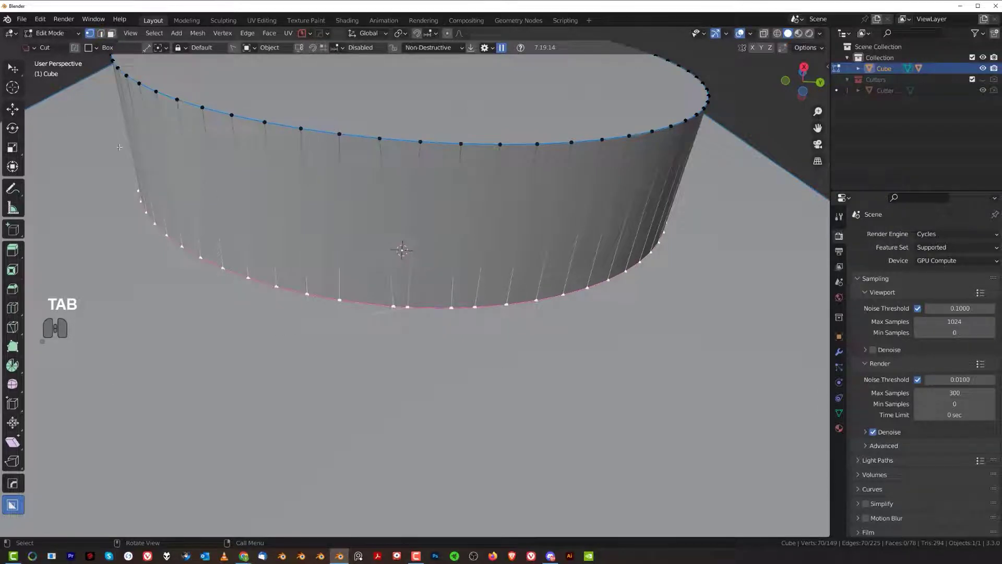
{"action": "left_click", "coordinate": [40, 20]}
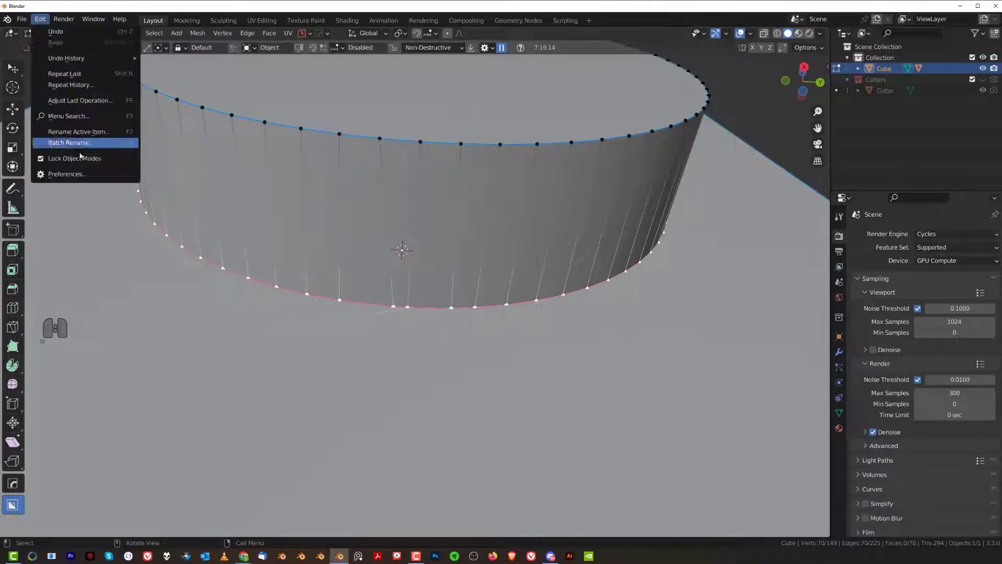
{"action": "left_click", "coordinate": [104, 174]}
{"action": "left_click", "coordinate": [259, 26]}
{"action": "right_click", "coordinate": [509, 214]}
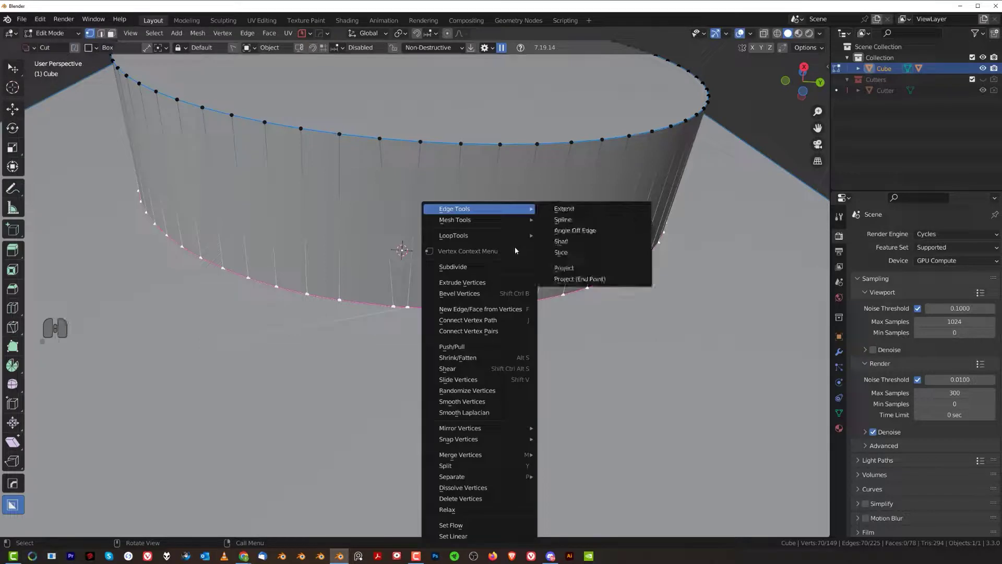
{"action": "mouse_move", "coordinate": [515, 236]}
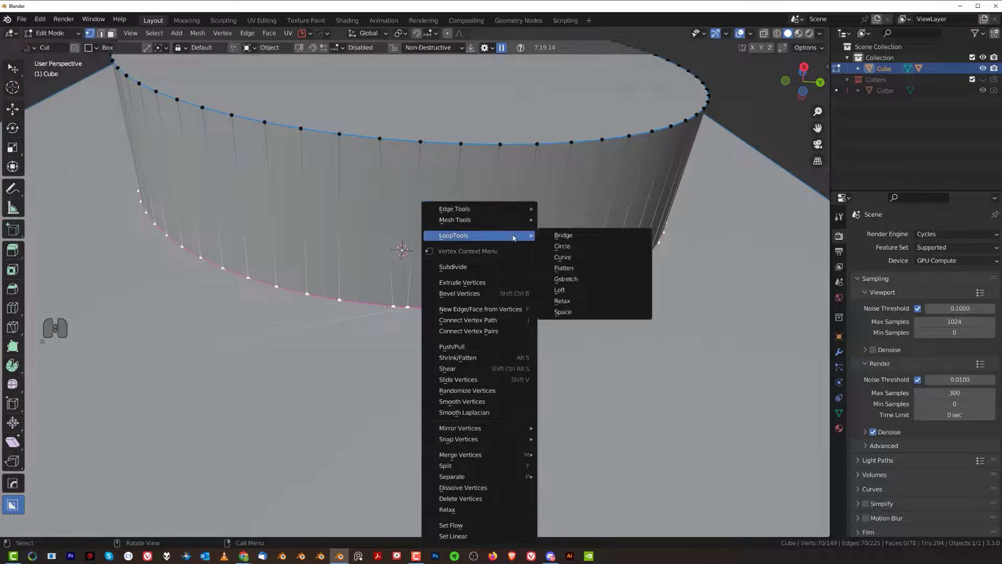
{"action": "left_click", "coordinate": [577, 311]}
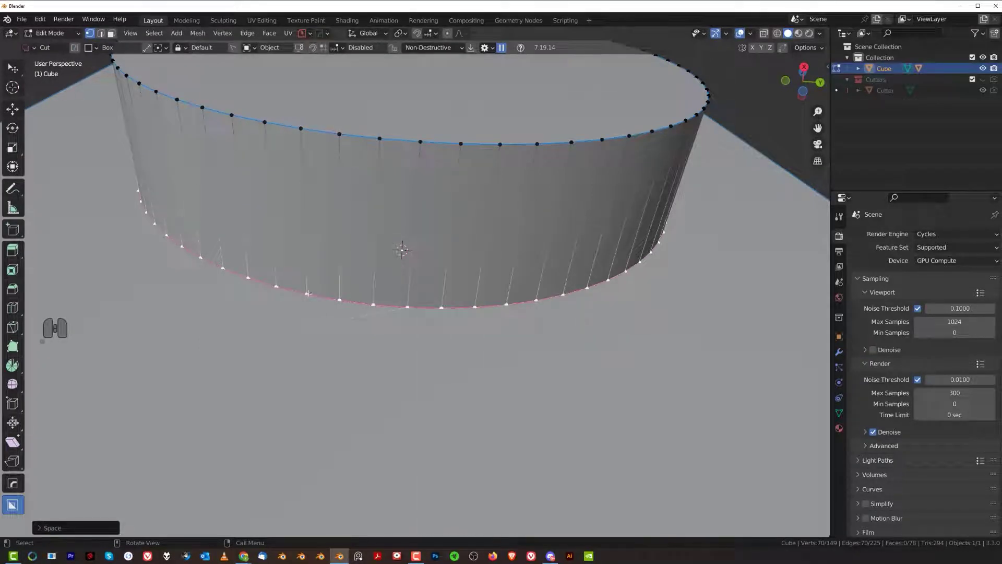
Symmetrize the mesh across its centre so a middle edge line runs through the box and cylinder
{"action": "scroll", "coordinate": [684, 159], "scroll_direction": "down", "scroll_amount": 7}
{"action": "scroll", "coordinate": [464, 336], "scroll_direction": "up", "scroll_amount": 3}
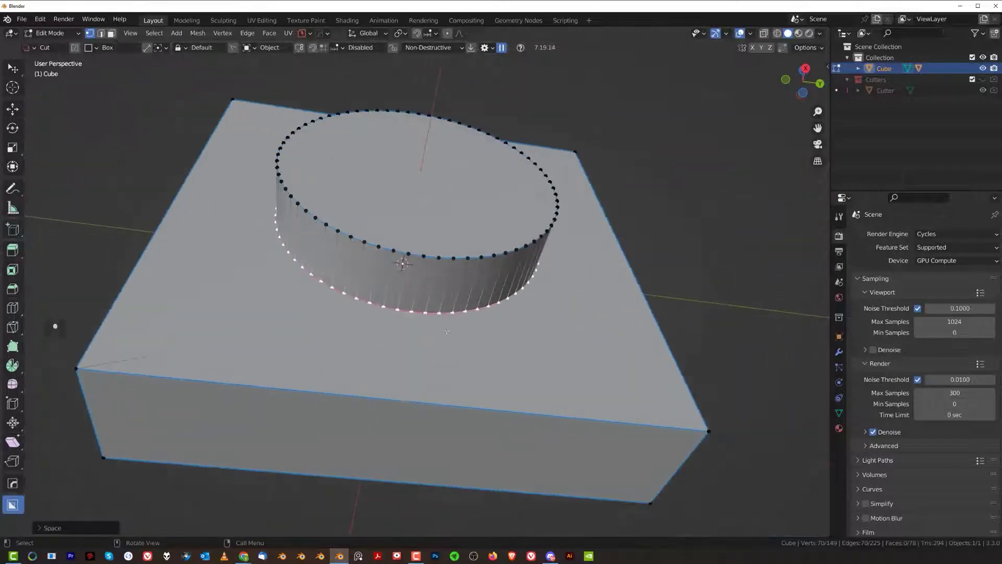
{"action": "scroll", "coordinate": [464, 337], "scroll_direction": "down", "scroll_amount": 3}
{"action": "middle_click_drag", "start_coordinate": [478, 269], "coordinate": [276, 341]}
{"action": "scroll", "coordinate": [426, 354], "scroll_direction": "up", "scroll_amount": 2}
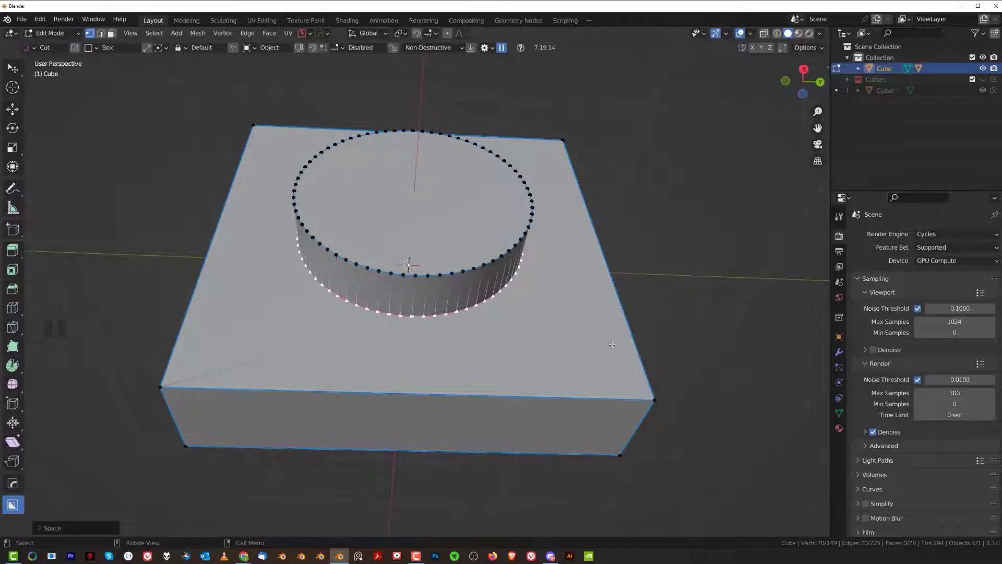
{"action": "key", "text": "alt+x"}
{"action": "middle_click_drag", "start_coordinate": [463, 269], "coordinate": [488, 306]}
{"action": "scroll", "coordinate": [487, 306], "scroll_direction": "up", "scroll_amount": 2}
{"action": "scroll", "coordinate": [465, 230], "scroll_direction": "down", "scroll_amount": 1}
Try an 8-segment bevel on the edge loop at the cylinder's base, check it around the cylinder and undo it
{"action": "key", "text": "Tab"}
{"action": "left_click", "coordinate": [453, 352]}
{"action": "scroll", "coordinate": [413, 325], "scroll_direction": "up", "scroll_amount": 2}
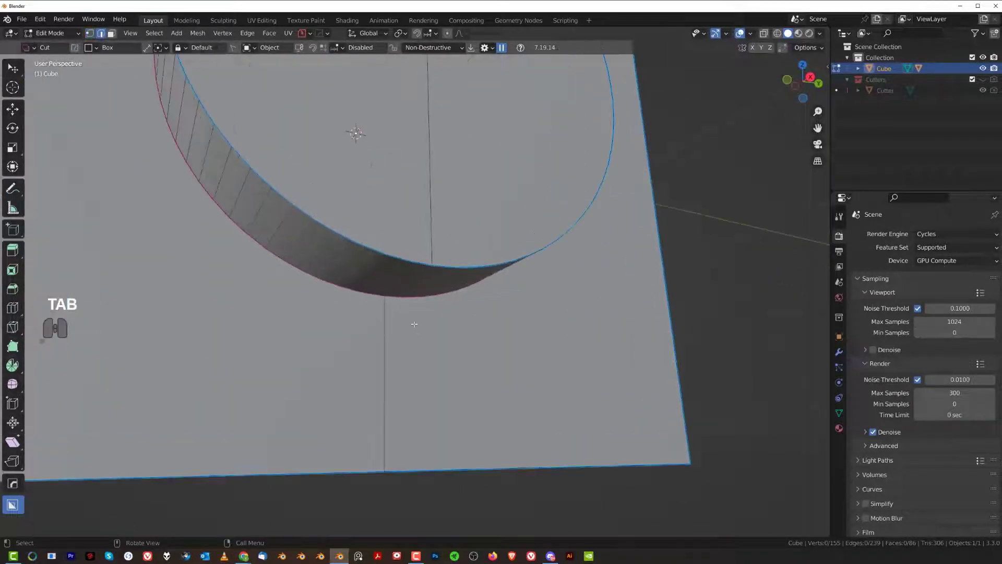
{"action": "left_click", "coordinate": [398, 300], "text": "alt"}
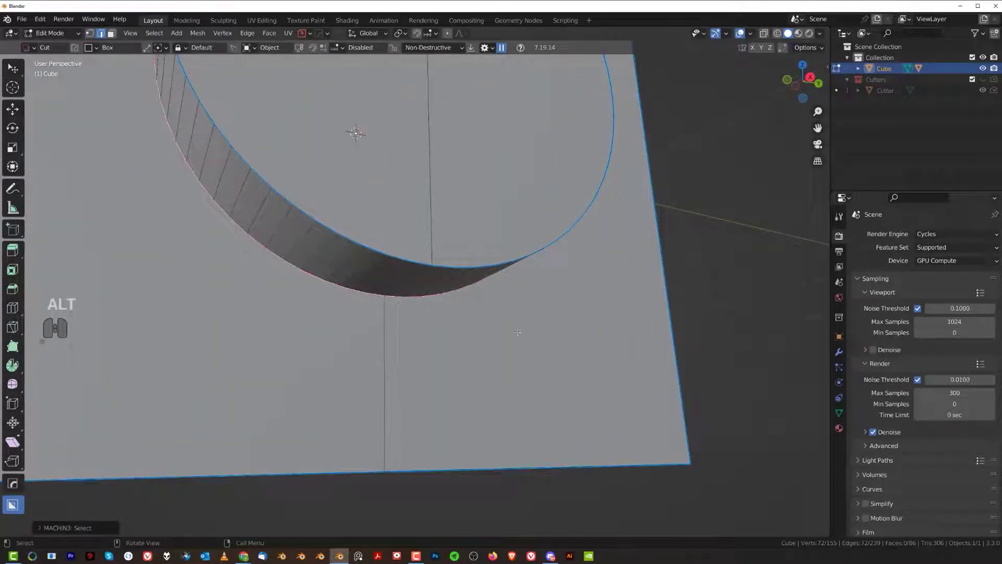
{"action": "key", "text": "ctrl+b"}
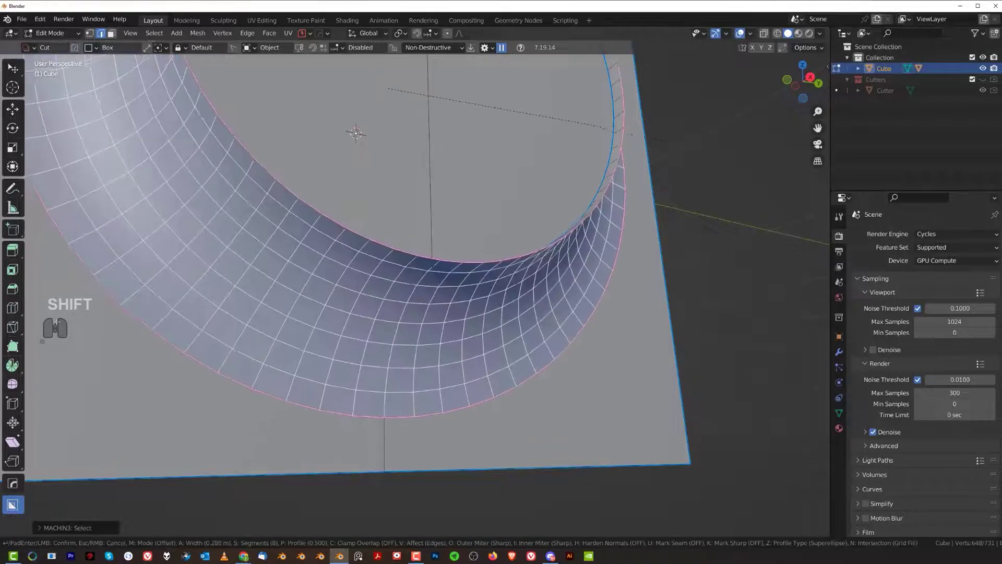
{"action": "left_click", "coordinate": [742, 299]}
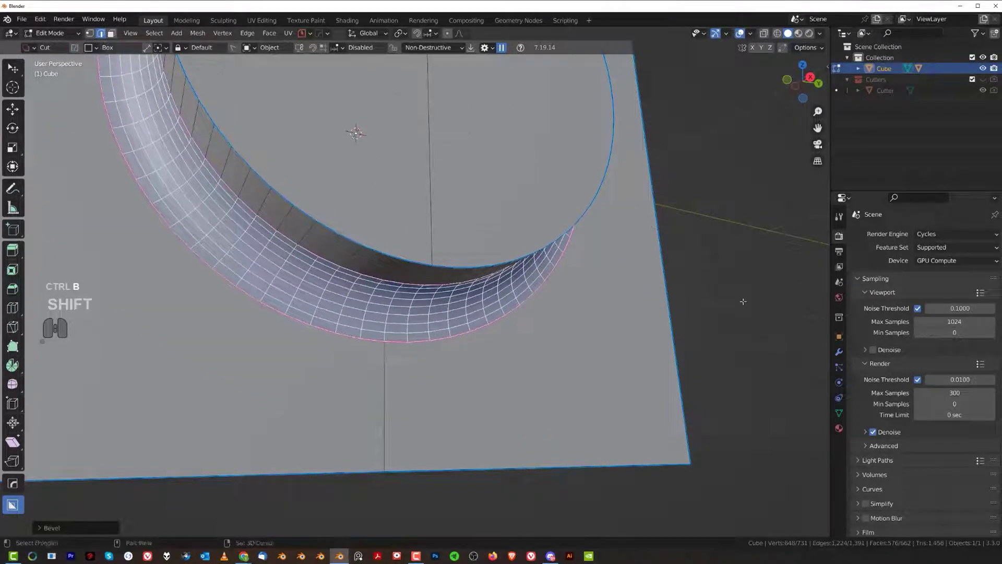
{"action": "scroll", "coordinate": [574, 235], "scroll_direction": "down", "scroll_amount": 6}
{"action": "middle_click_drag", "start_coordinate": [397, 163], "coordinate": [384, 345]}
{"action": "scroll", "coordinate": [376, 215], "scroll_direction": "up", "scroll_amount": 2}
{"action": "scroll", "coordinate": [391, 340], "scroll_direction": "up", "scroll_amount": 4}
{"action": "key", "text": "ctrl+z"}
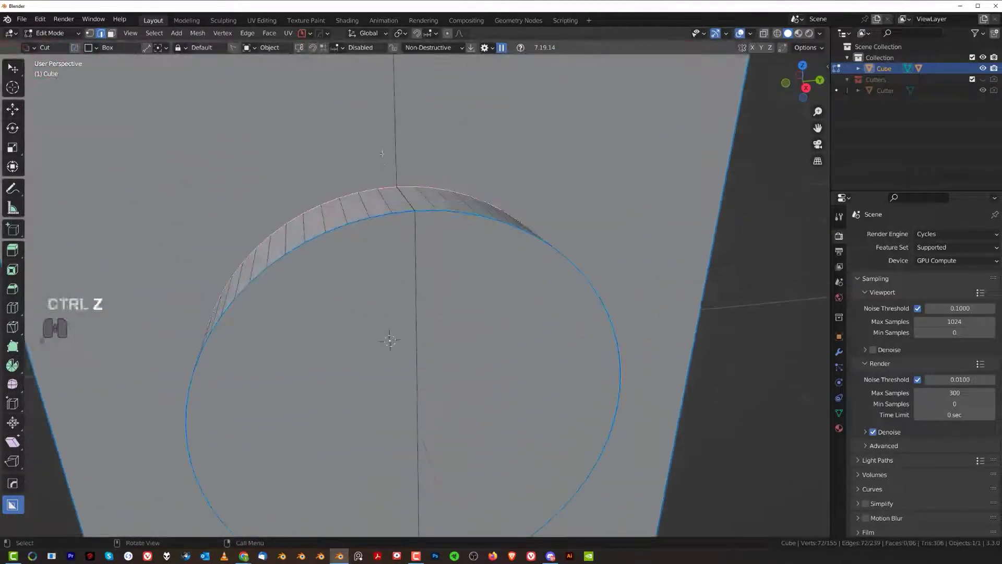
Merge the stray centre-line vertex just outside the cylinder's base loop into the neighbouring loop vertex with MACHIN3 Smart Vert
{"action": "middle_click_drag", "start_coordinate": [457, 139], "coordinate": [483, 218], "text": "shift"}
{"action": "scroll", "coordinate": [484, 217], "scroll_direction": "up", "scroll_amount": 3}
{"action": "key", "text": "Tab"}
{"action": "scroll", "coordinate": [439, 175], "scroll_direction": "up", "scroll_amount": 3}
{"action": "middle_click_drag", "start_coordinate": [440, 175], "coordinate": [423, 217], "text": "shift"}
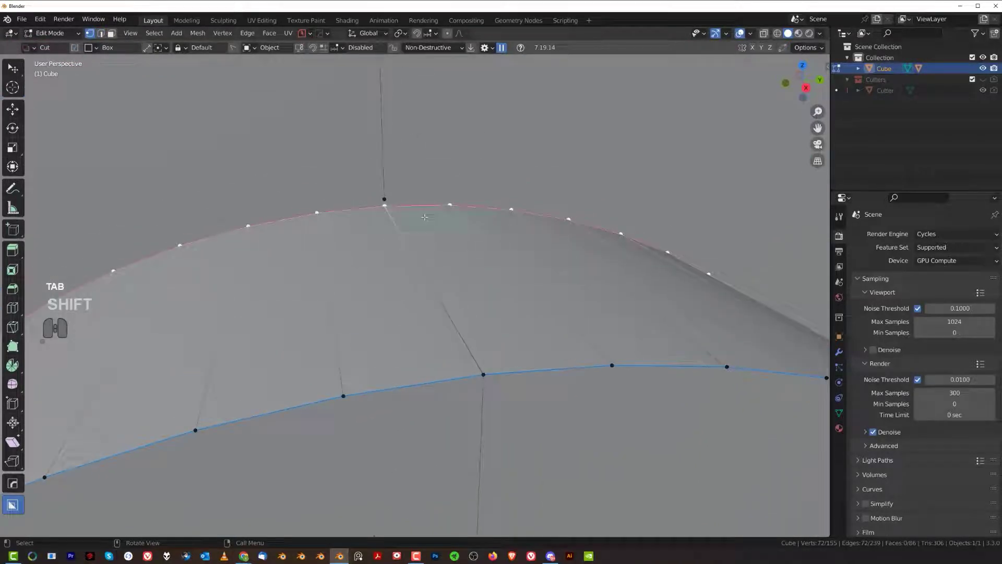
{"action": "key", "text": "3"}
{"action": "scroll", "coordinate": [440, 213], "scroll_direction": "up", "scroll_amount": 2}
{"action": "left_click", "coordinate": [371, 161]}
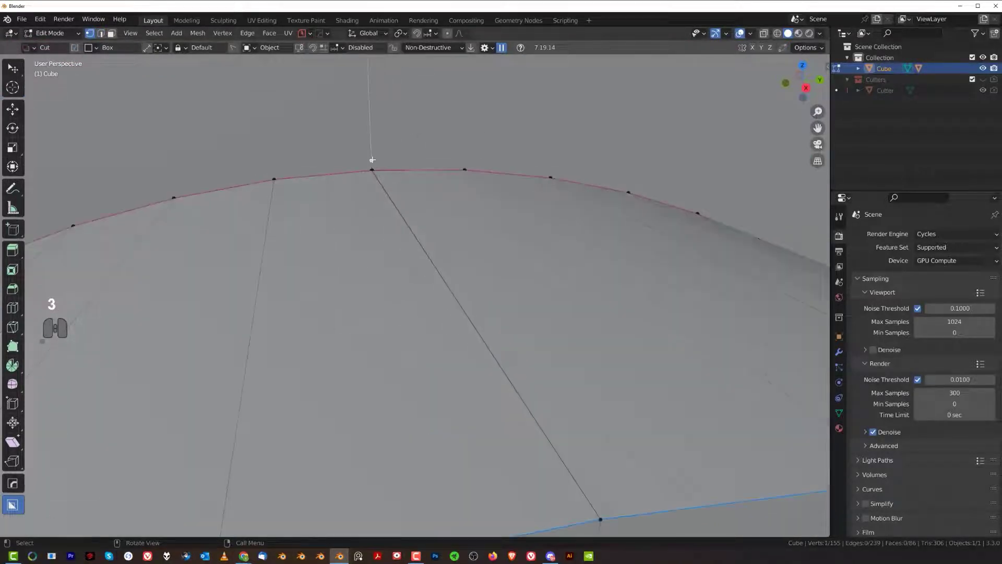
{"action": "left_click", "coordinate": [372, 178], "text": "shift"}
{"action": "key", "text": "1"}
{"action": "scroll", "coordinate": [374, 184], "scroll_direction": "up", "scroll_amount": 3}
{"action": "middle_click_drag", "start_coordinate": [353, 94], "coordinate": [372, 211], "text": "shift"}
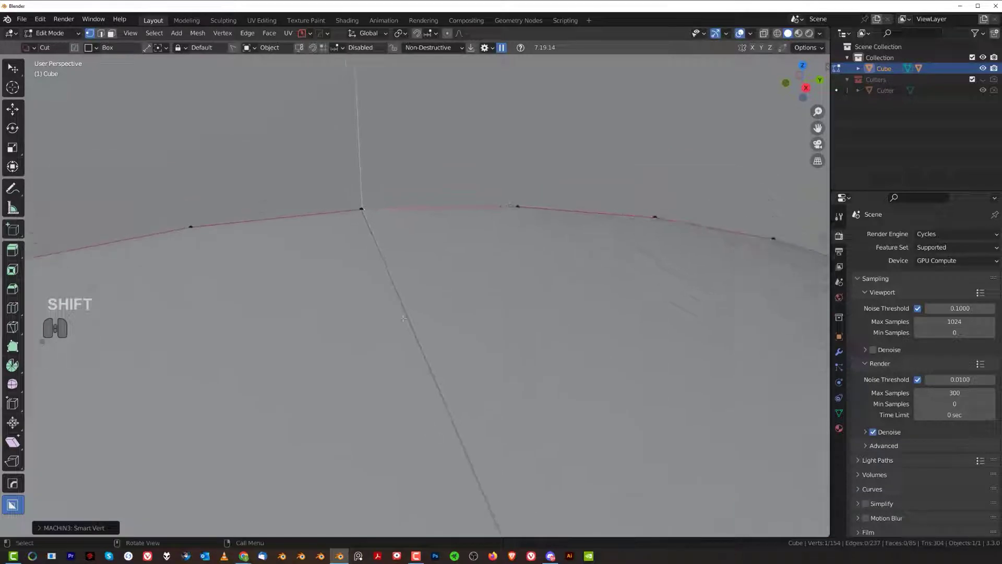
Merge the remaining duplicate vertex at the same centre-line junction with Smart Vert
{"action": "scroll", "coordinate": [344, 188], "scroll_direction": "up", "scroll_amount": 2}
{"action": "left_click", "coordinate": [330, 165], "text": "shift"}
{"action": "right_click", "coordinate": [331, 165]}
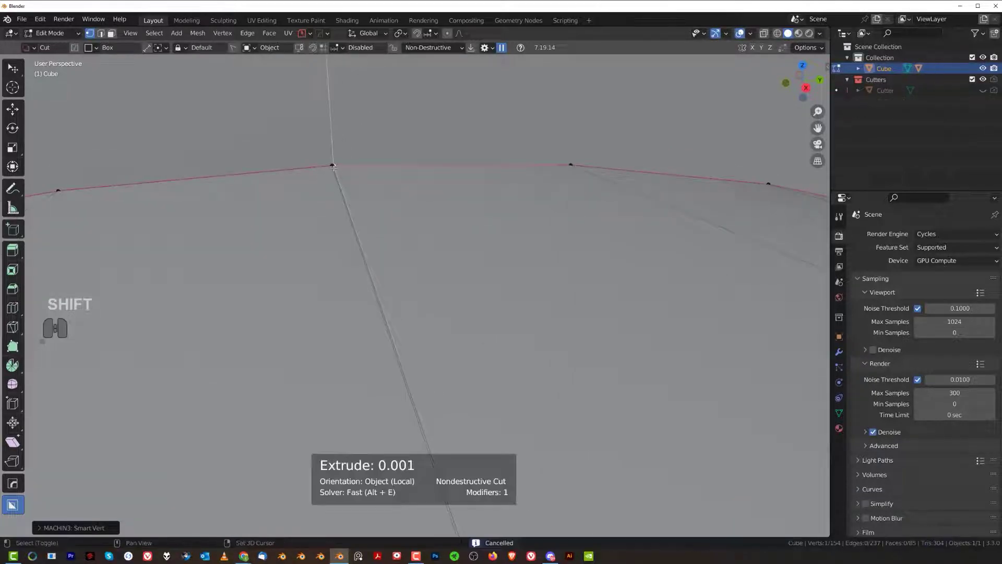
{"action": "left_click", "coordinate": [332, 165], "text": "shift"}
{"action": "key", "text": "1"}
{"action": "scroll", "coordinate": [387, 266], "scroll_direction": "down", "scroll_amount": 2}
{"action": "scroll", "coordinate": [387, 266], "scroll_direction": "down", "scroll_amount": 14}
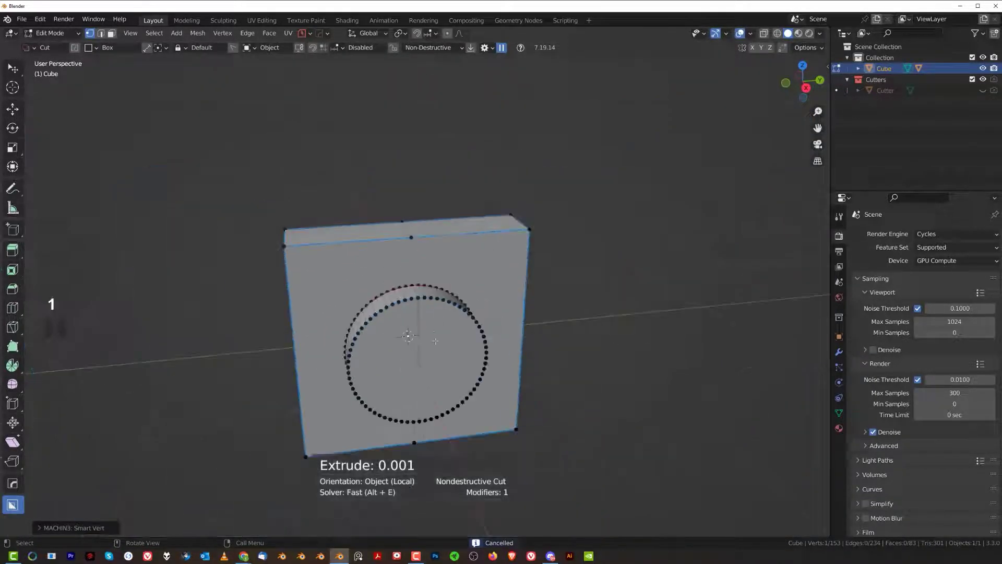
Select the cylinder's base edge loop and try bevelling it again
{"action": "middle_click_drag", "start_coordinate": [420, 292], "coordinate": [422, 257], "text": "shift"}
{"action": "scroll", "coordinate": [422, 257], "scroll_direction": "up", "scroll_amount": 2}
{"action": "key", "text": "Tab"}
{"action": "left_click", "coordinate": [421, 224], "text": "alt"}
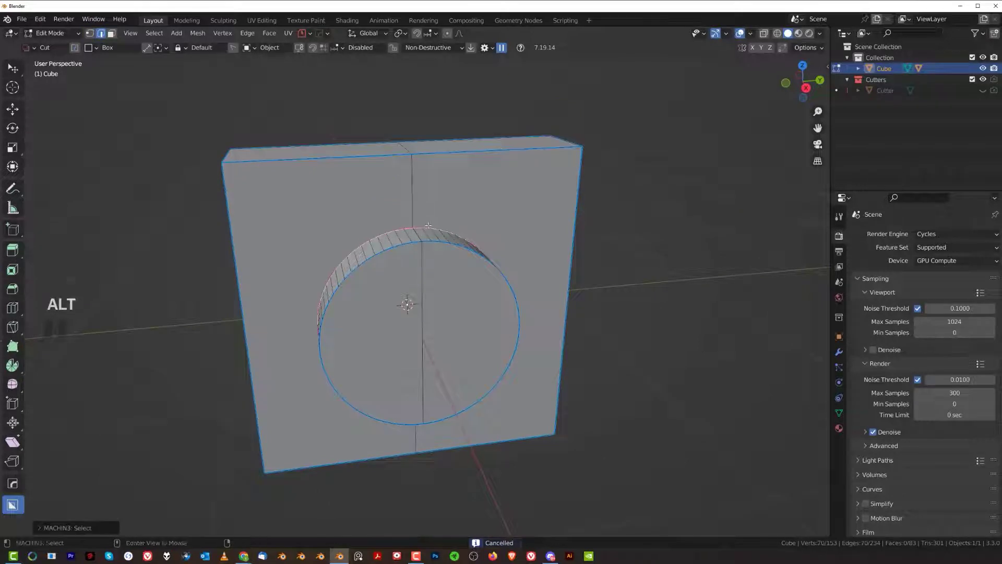
{"action": "key", "text": "ctrl+b"}
{"action": "key", "text": "shift"}
{"action": "left_click", "coordinate": [582, 207]}
Delete the duplicate edge that overlaps the centre-line edge on the cylinder's side wall
{"action": "scroll", "coordinate": [434, 319], "scroll_direction": "up", "scroll_amount": 6}
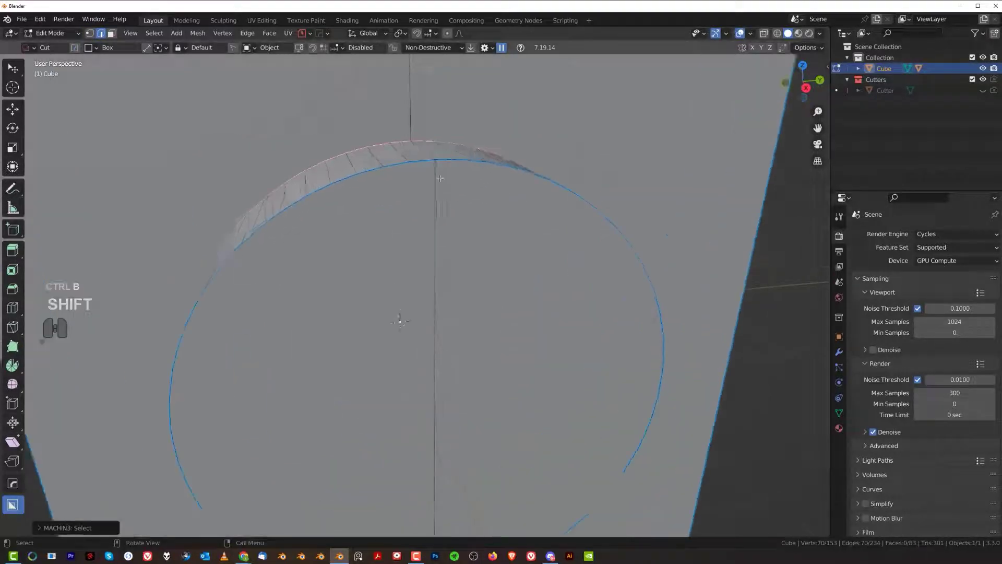
{"action": "scroll", "coordinate": [435, 296], "scroll_direction": "up", "scroll_amount": 3}
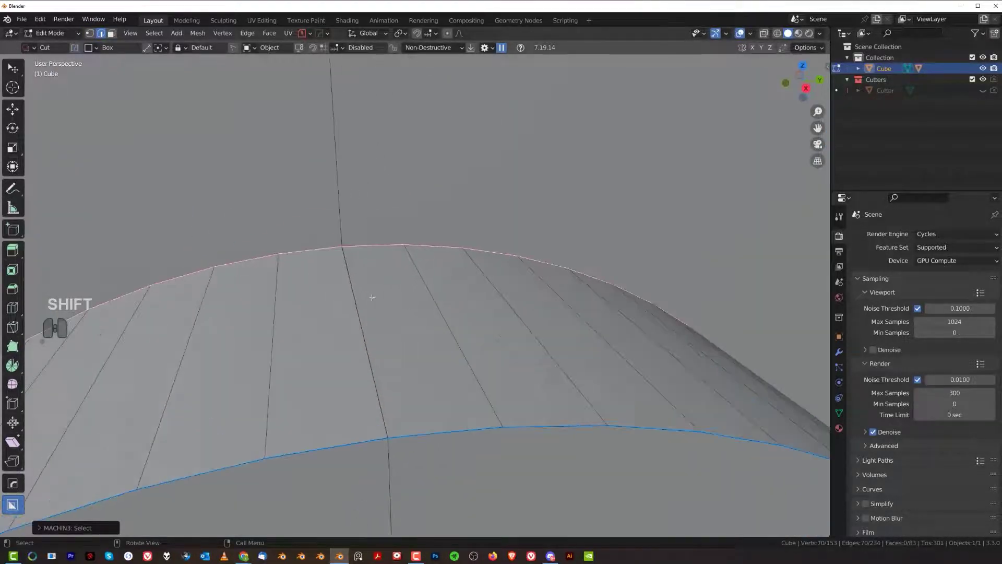
{"action": "left_click", "coordinate": [361, 296]}
{"action": "key", "text": "g"}
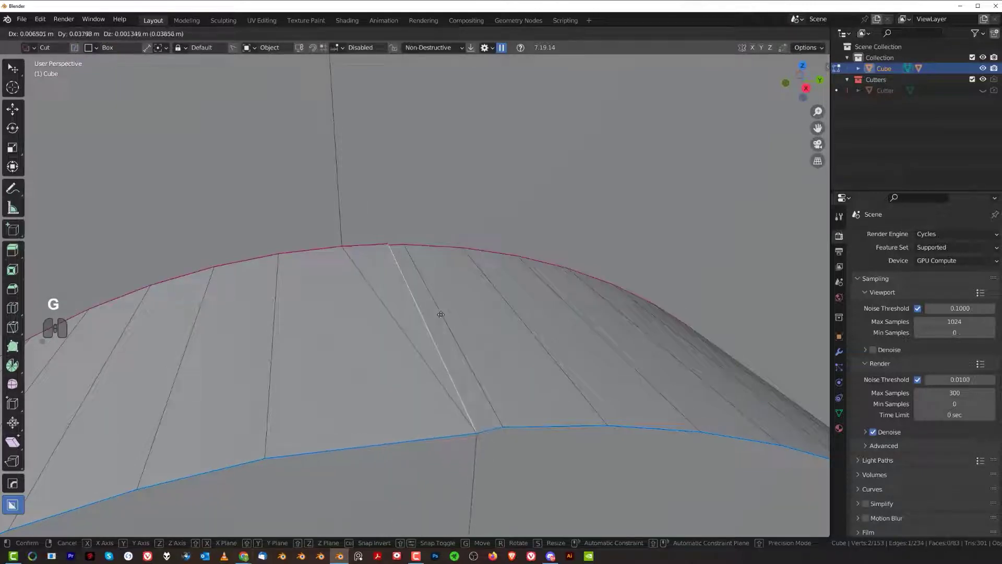
{"action": "right_click", "coordinate": [437, 314]}
{"action": "key", "text": "x"}
{"action": "left_click", "coordinate": [436, 321]}
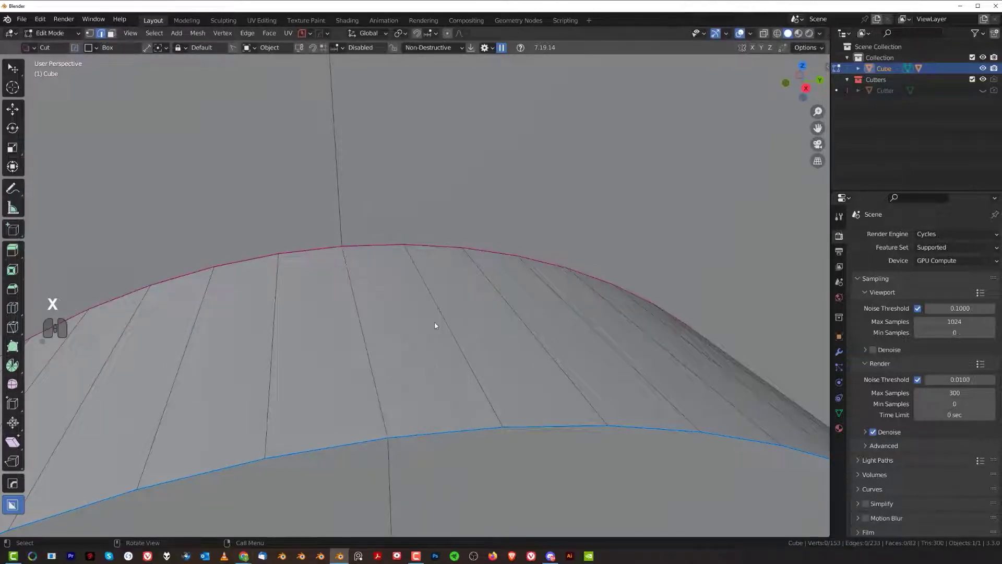
Bevel the cleaned-up edge loop at the cylinder's base with 8 segments and check where the centre-line edge meets it
{"action": "left_click", "coordinate": [378, 249], "text": "alt"}
{"action": "key", "text": "ctrl+b"}
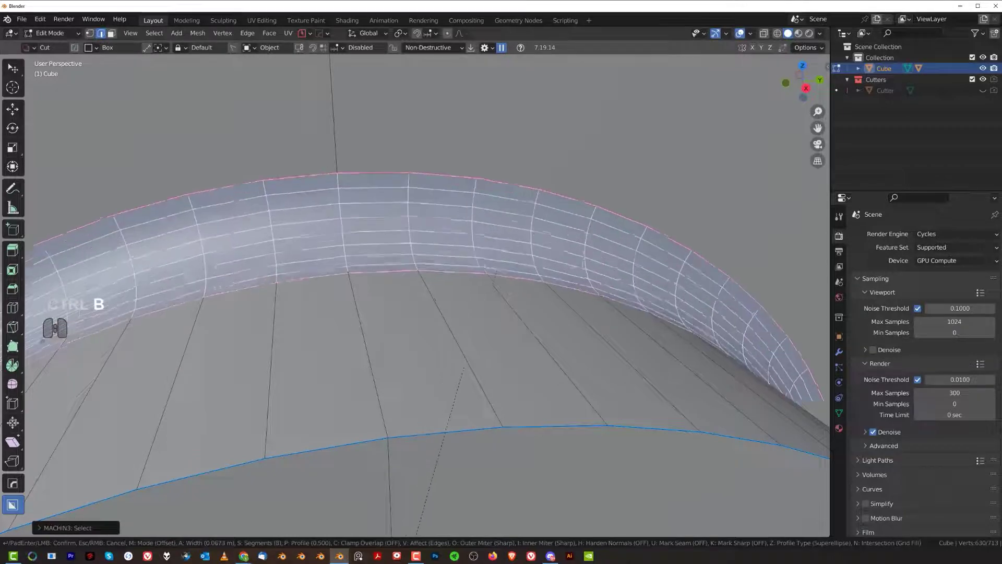
{"action": "left_click", "coordinate": [574, 176]}
{"action": "scroll", "coordinate": [574, 176], "scroll_direction": "down", "scroll_amount": 10}
{"action": "middle_click_drag", "start_coordinate": [575, 176], "coordinate": [569, 120]}
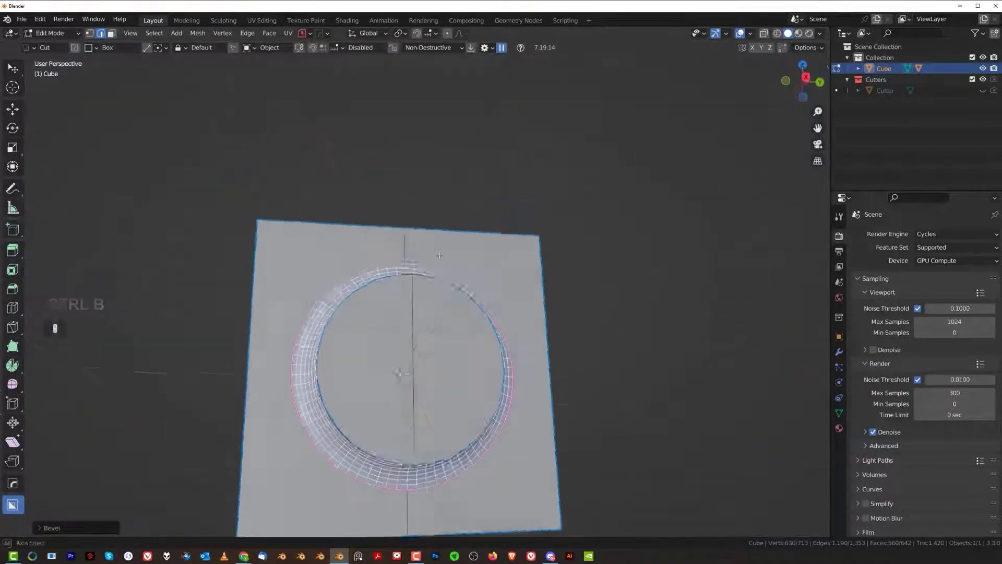
{"action": "middle_click_drag", "start_coordinate": [563, 271], "coordinate": [574, 126], "text": "shift"}
{"action": "scroll", "coordinate": [407, 240], "scroll_direction": "up", "scroll_amount": 8}
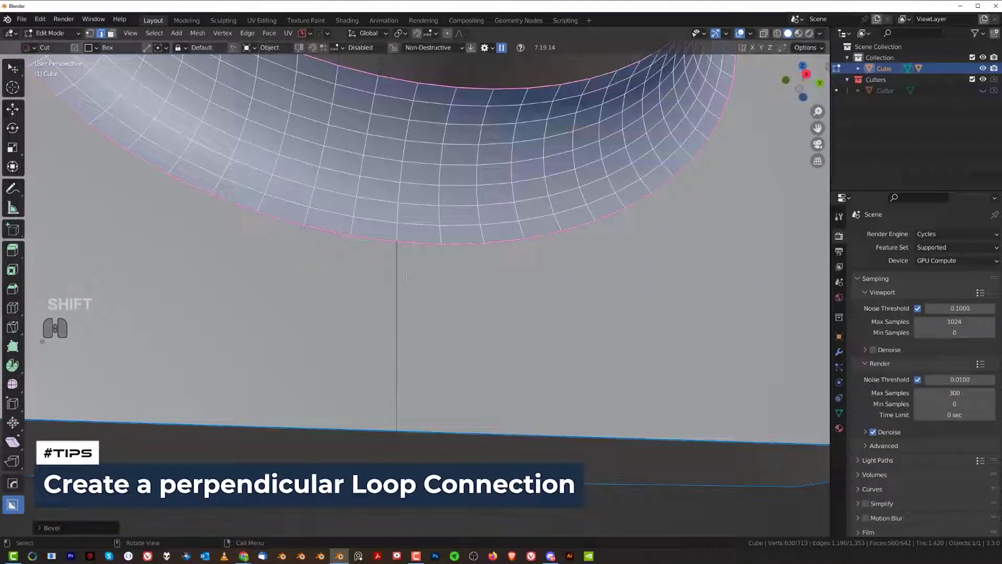
Select the vertex where the perpendicular centre-line edge meets the bevel's outer loop, and undo the bevel
{"action": "left_click", "coordinate": [406, 281]}
{"action": "scroll", "coordinate": [405, 281], "scroll_direction": "down", "scroll_amount": 4}
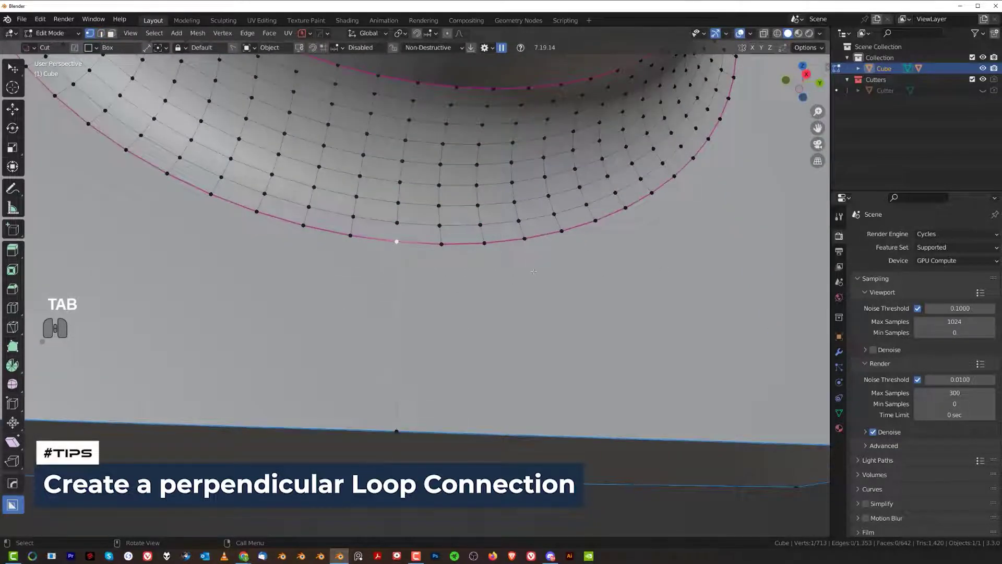
{"action": "key", "text": "ctrl+z"}
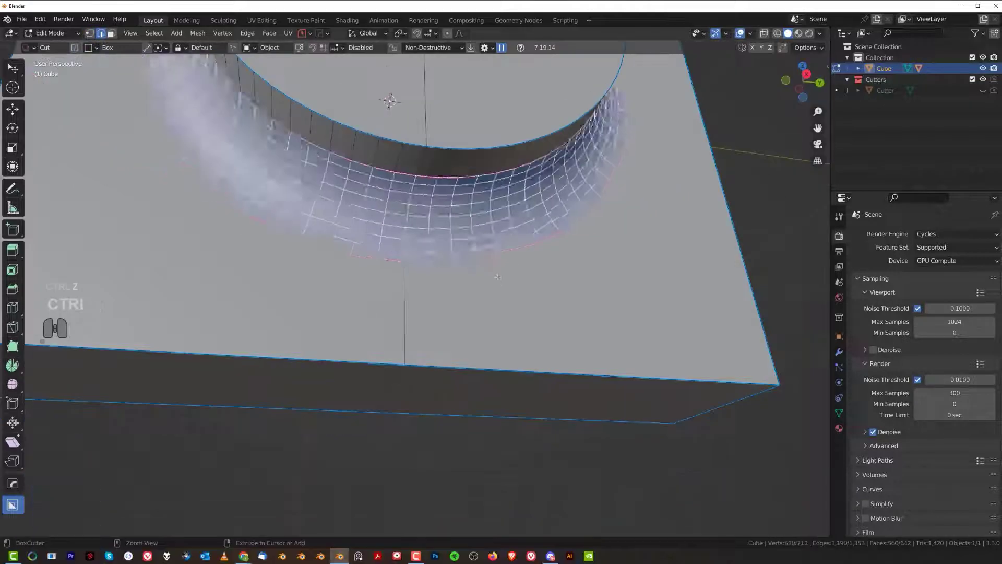
{"action": "key", "text": "ctrl+z"}
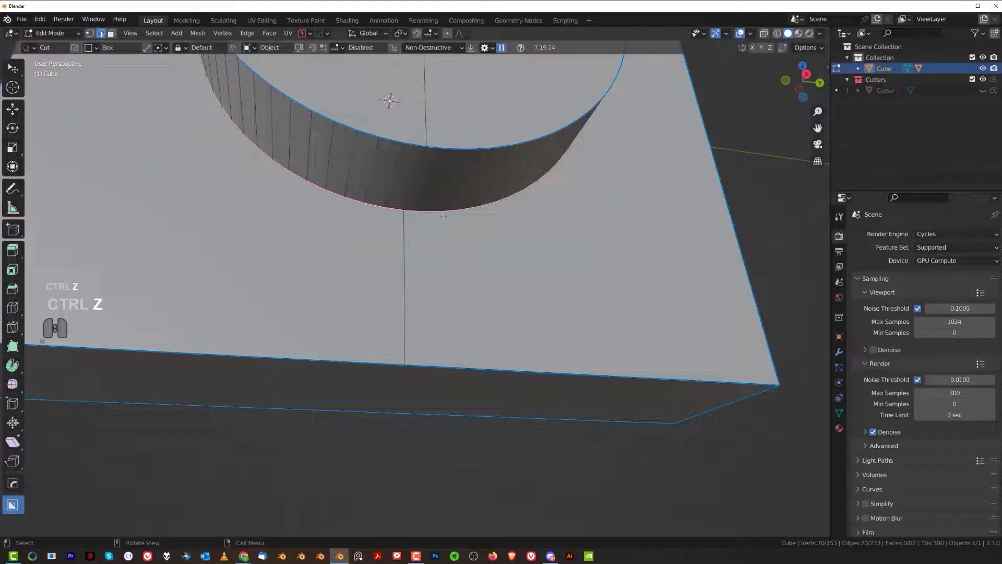
Examine the edge running perpendicularly from the cylinder's base to the box edge, and preview and cancel the base loop's bevel
{"action": "key", "text": "ctrl+b"}
{"action": "right_click", "coordinate": [404, 297]}
{"action": "key", "text": "Tab"}
{"action": "left_click", "coordinate": [405, 297]}
{"action": "middle_click_drag", "start_coordinate": [405, 258], "coordinate": [387, 302], "text": "shift"}
{"action": "scroll", "coordinate": [388, 302], "scroll_direction": "up", "scroll_amount": 3}
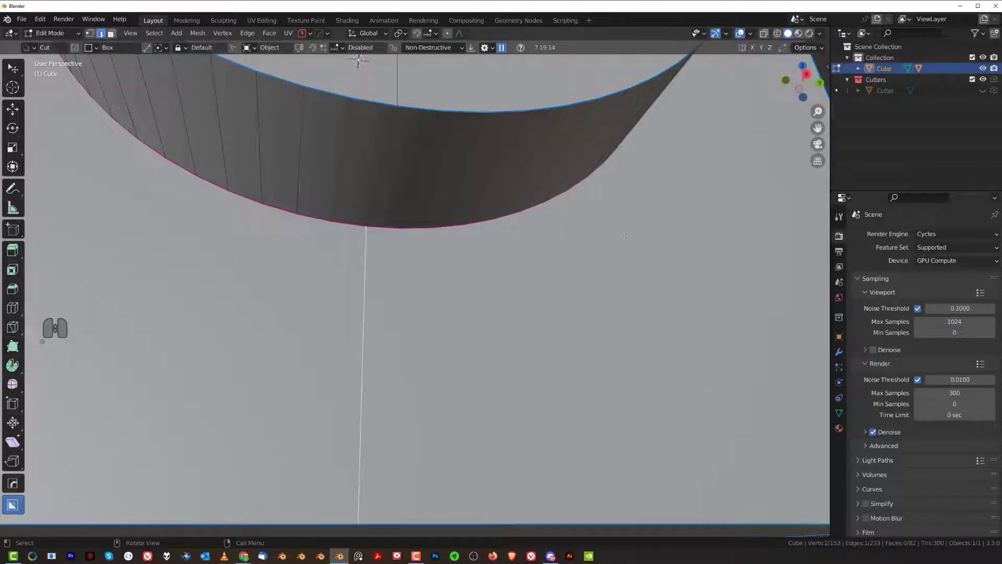
{"action": "scroll", "coordinate": [624, 235], "scroll_direction": "down", "scroll_amount": 4}
{"action": "left_click", "coordinate": [422, 275], "text": "alt"}
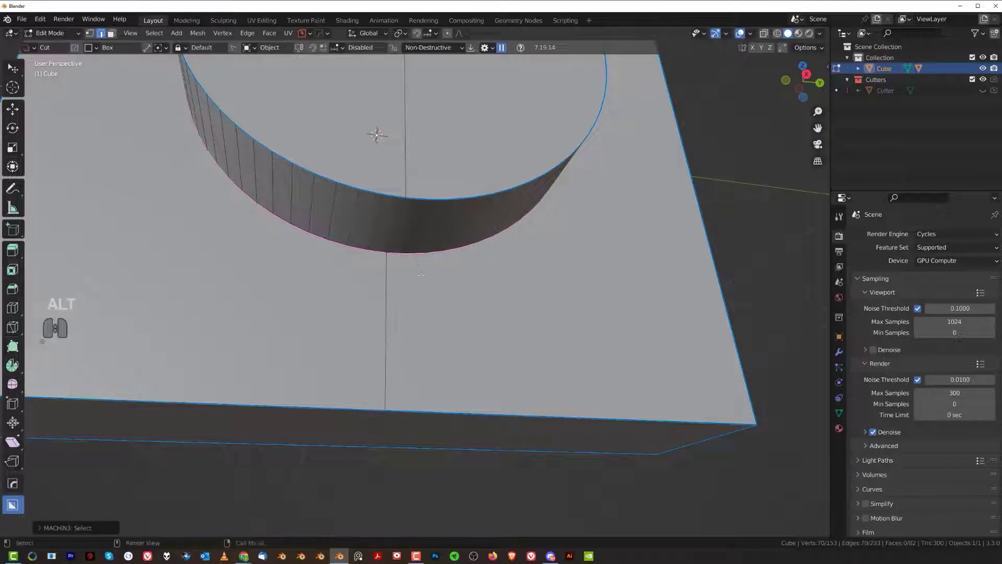
{"action": "key", "text": "ctrl+b"}
{"action": "right_click", "coordinate": [443, 288]}
{"action": "scroll", "coordinate": [443, 288], "scroll_direction": "down", "scroll_amount": 3}
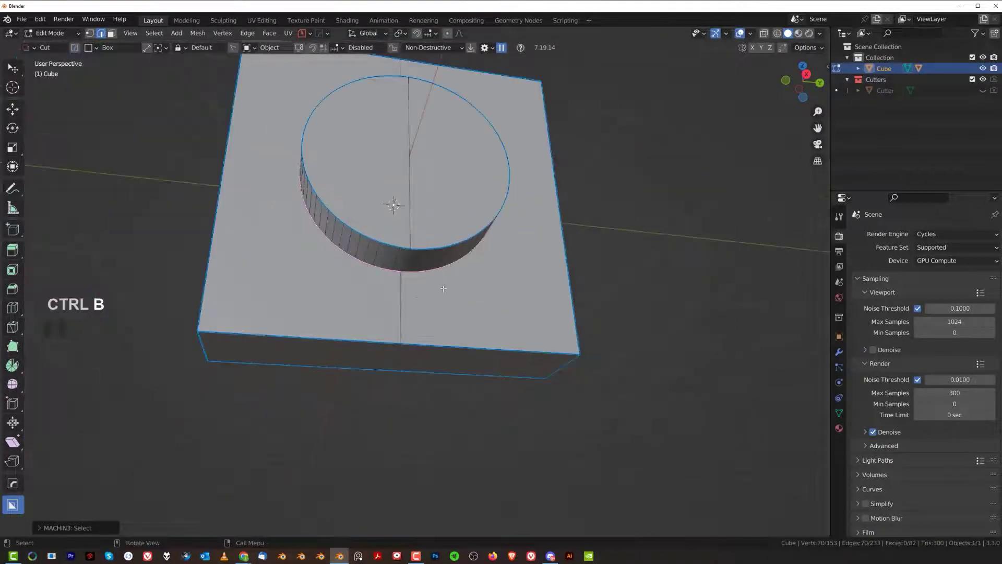
Merge the midpoint vertex of the box's front edge into the adjacent box corner with Smart Vert, making the connecting edge diagonal
{"action": "middle_click_drag", "start_coordinate": [443, 288], "coordinate": [522, 294], "text": "shift"}
{"action": "scroll", "coordinate": [521, 293], "scroll_direction": "up", "scroll_amount": 2}
{"action": "key", "text": "Tab"}
{"action": "left_click", "coordinate": [463, 374]}
{"action": "left_click", "coordinate": [512, 377]}
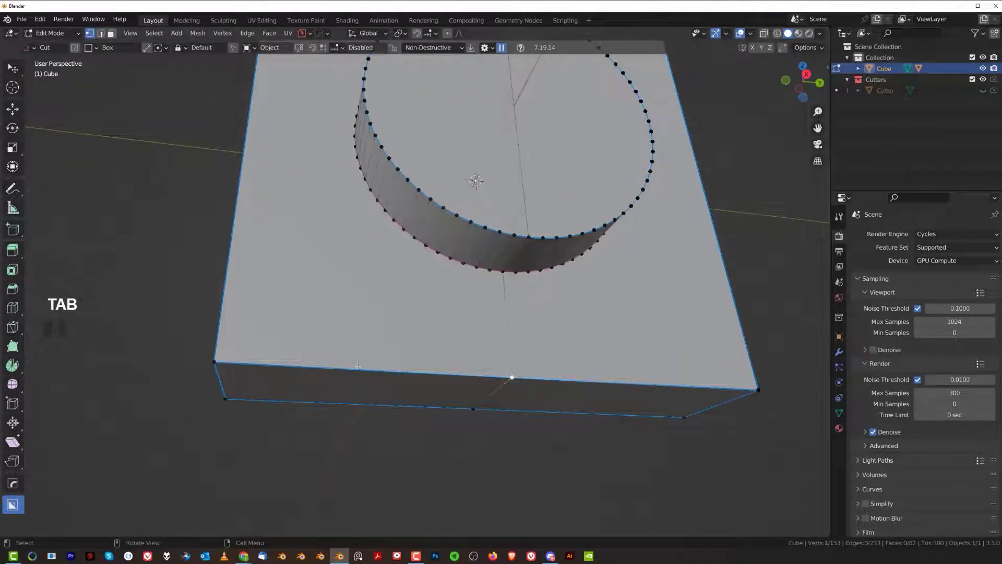
{"action": "left_click", "coordinate": [214, 361], "text": "shift"}
{"action": "key", "text": "1"}
{"action": "middle_click_drag", "start_coordinate": [452, 356], "coordinate": [438, 385], "text": "shift"}
Bevel the cylinder's base edge loop 0.0875 m wide with 8 segments and Loop Slide turned off
{"action": "key", "text": "Tab"}
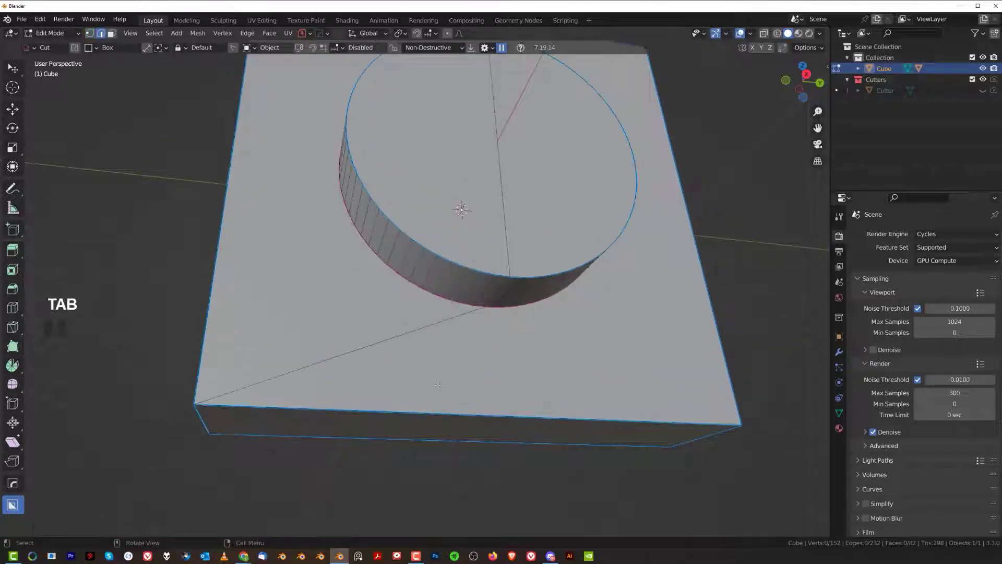
{"action": "left_click", "coordinate": [440, 296], "text": "alt"}
{"action": "key", "text": "ctrl+b"}
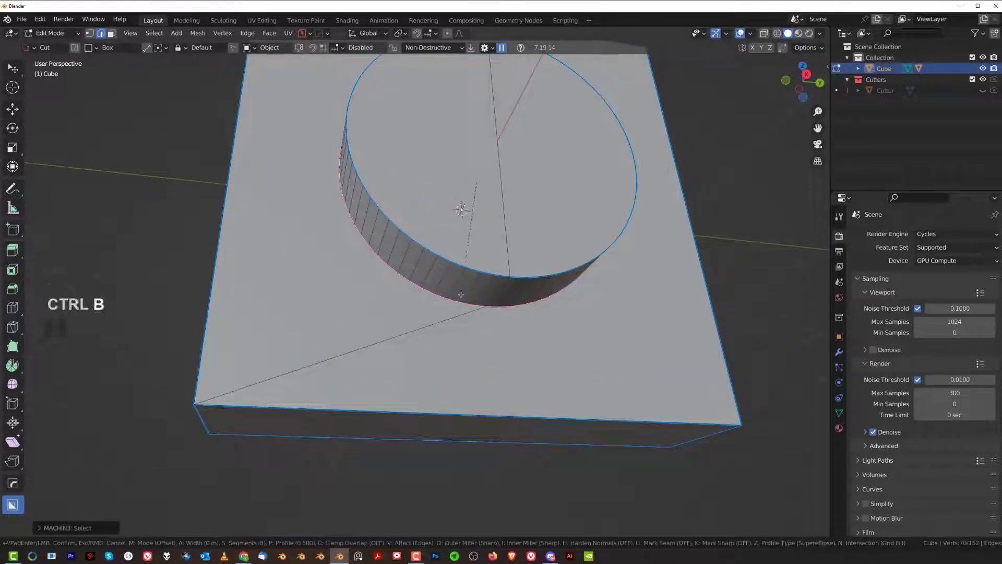
{"action": "left_click", "coordinate": [78, 462], "text": "shift"}
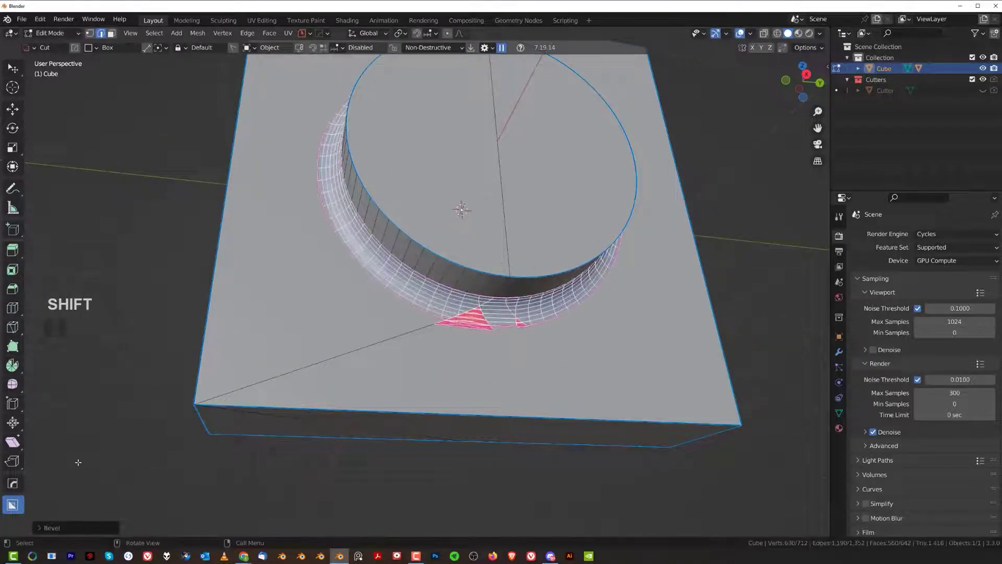
{"action": "left_click", "coordinate": [73, 528]}
{"action": "left_click", "coordinate": [113, 432]}
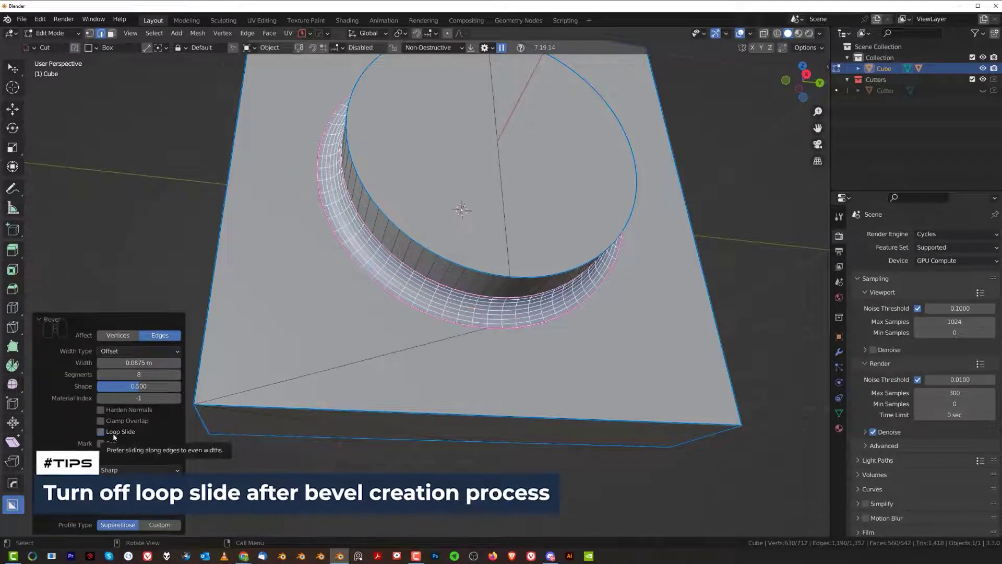
{"action": "left_click", "coordinate": [112, 433]}
{"action": "left_click", "coordinate": [113, 433]}
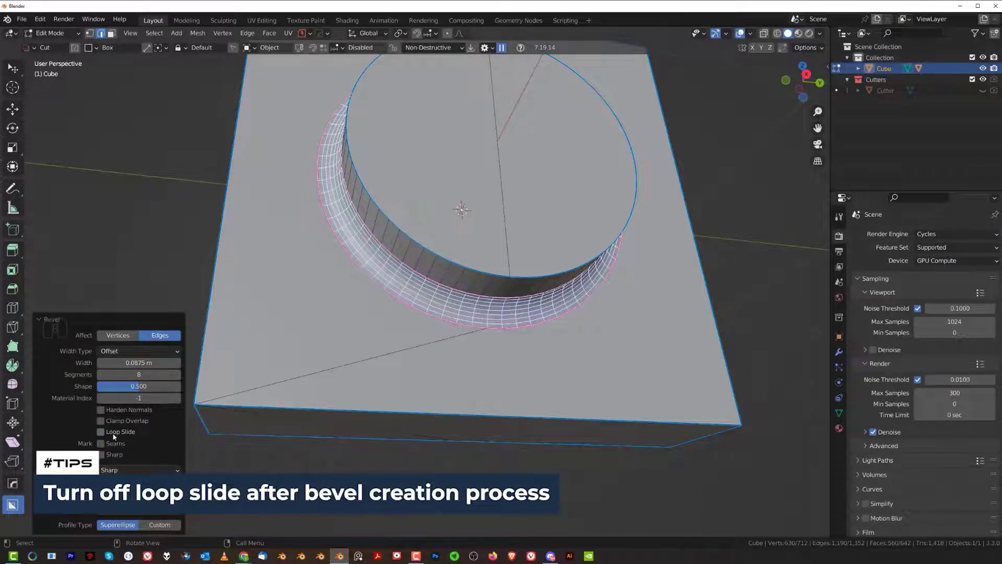
Try moving the diagonal edge between the box corner and the bevel, and cancel the move
{"action": "middle_click_drag", "start_coordinate": [497, 347], "coordinate": [605, 298], "text": "shift"}
{"action": "scroll", "coordinate": [486, 282], "scroll_direction": "up", "scroll_amount": 2}
{"action": "left_click_drag", "start_coordinate": [485, 282], "coordinate": [485, 314]}
{"action": "key", "text": "Tab"}
{"action": "right_click", "coordinate": [490, 354]}
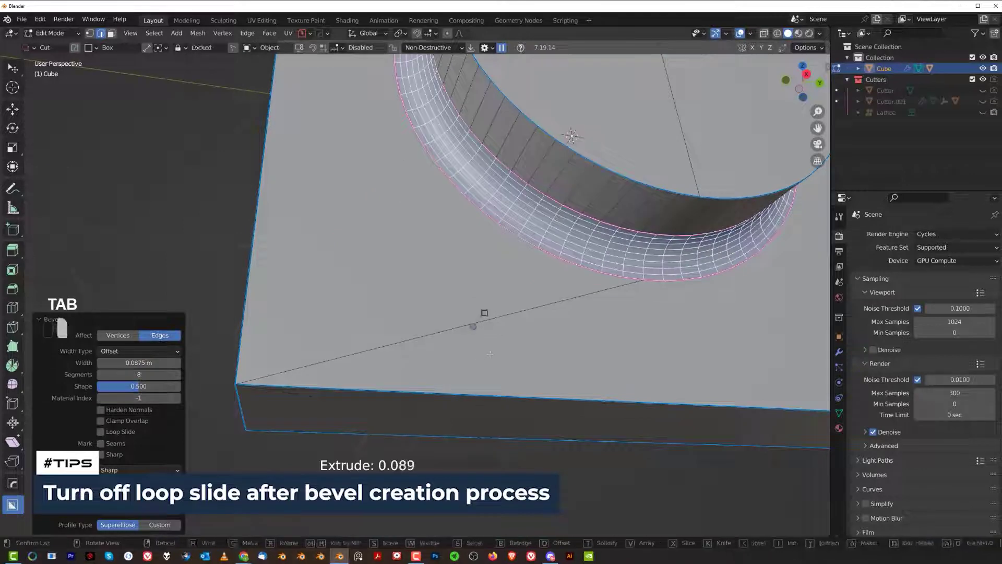
{"action": "key", "text": "Tab"}
{"action": "left_click", "coordinate": [486, 320]}
{"action": "scroll", "coordinate": [490, 329], "scroll_direction": "down", "scroll_amount": 3}
{"action": "key", "text": "g"}
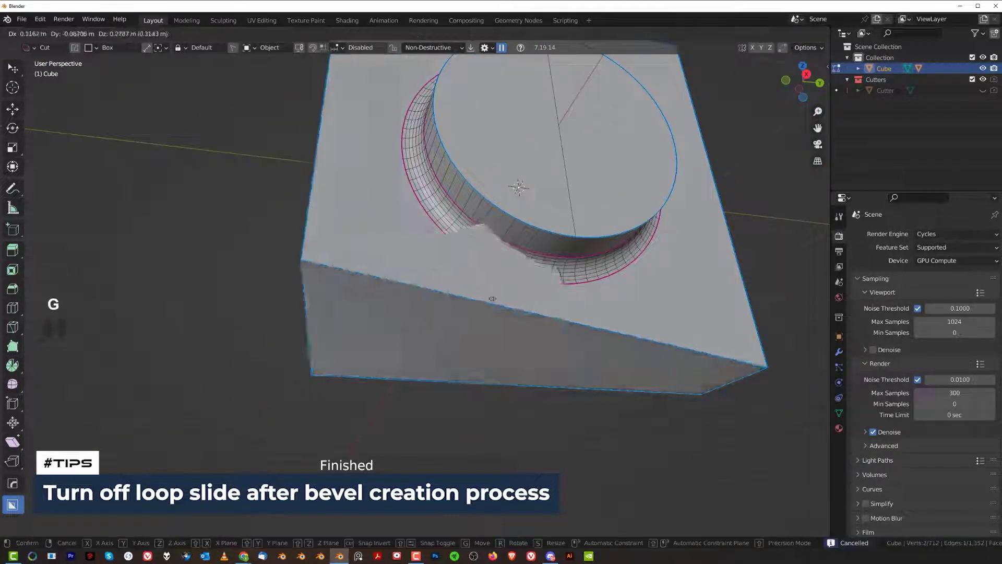
{"action": "right_click", "coordinate": [492, 299]}
Leave Edit Mode and inspect the shading of the bevel around the cylinder's base
{"action": "key", "text": "Tab"}
{"action": "middle_click_drag", "start_coordinate": [571, 242], "coordinate": [595, 249]}
{"action": "middle_click_drag", "start_coordinate": [596, 249], "coordinate": [506, 282], "text": "shift"}
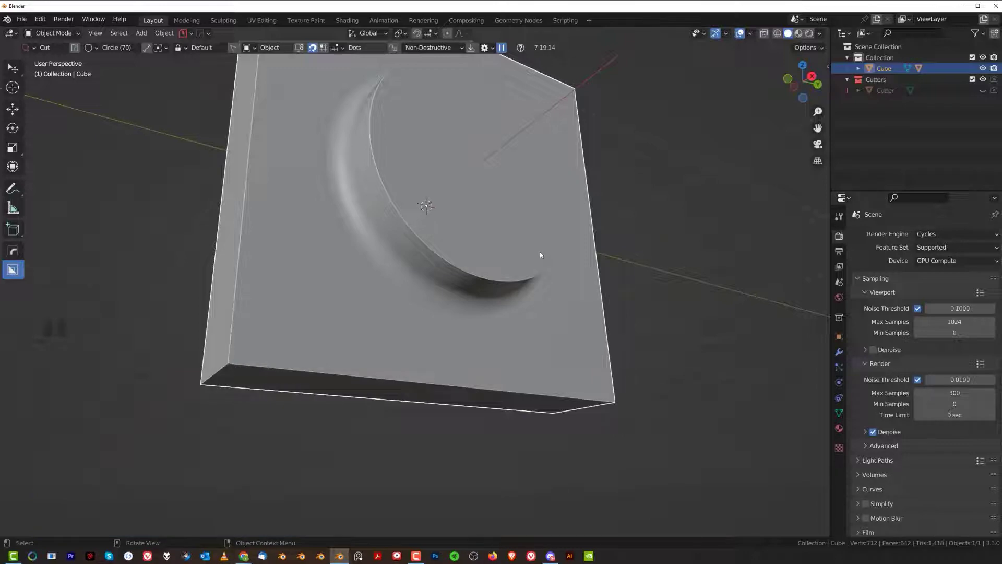
{"action": "middle_click_drag", "start_coordinate": [506, 238], "coordinate": [490, 211]}
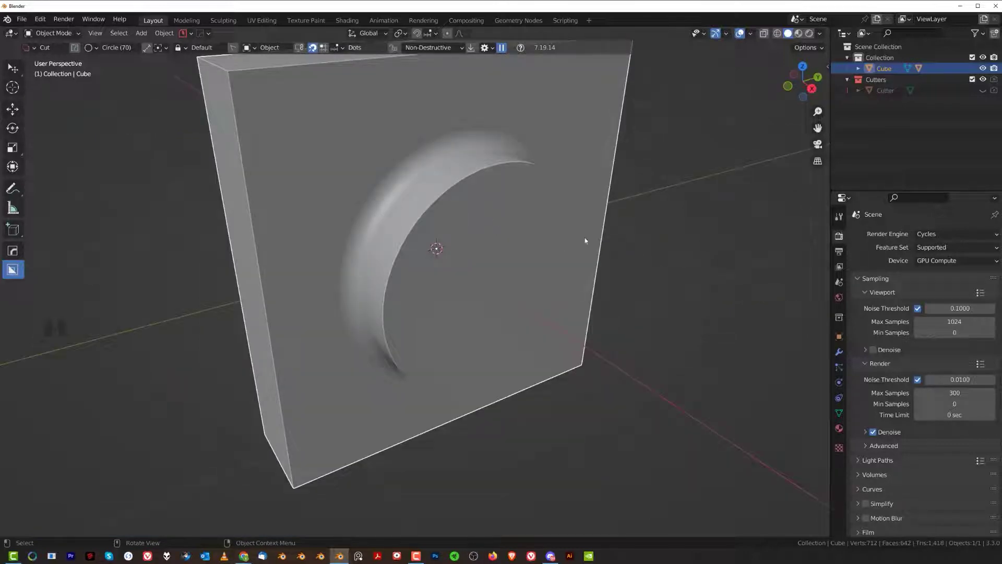